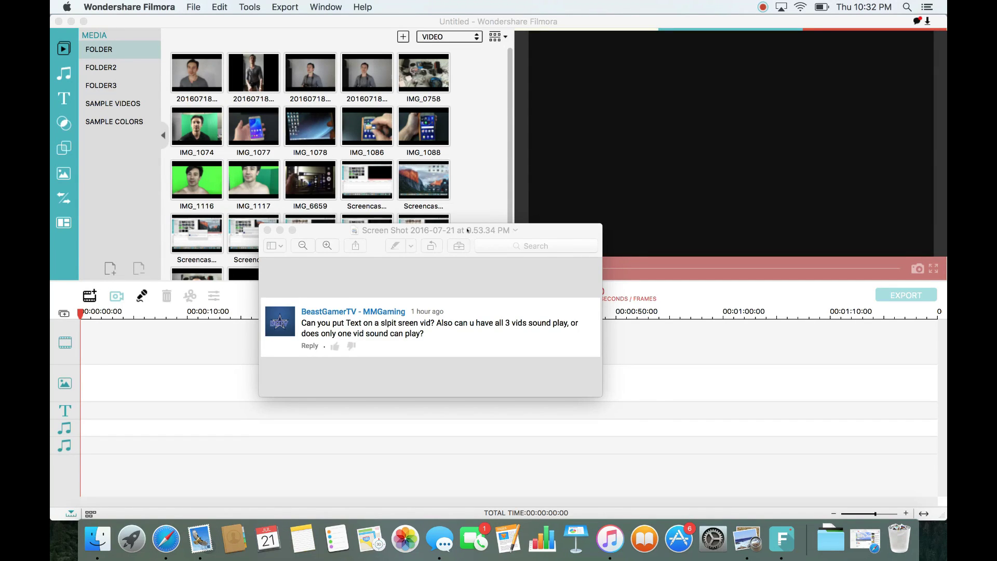
# - Close the comment screenshot window and preview the 3 Screen D split screen template
pyautogui.moveTo(468, 230); pyautogui.dragTo(516, 166)
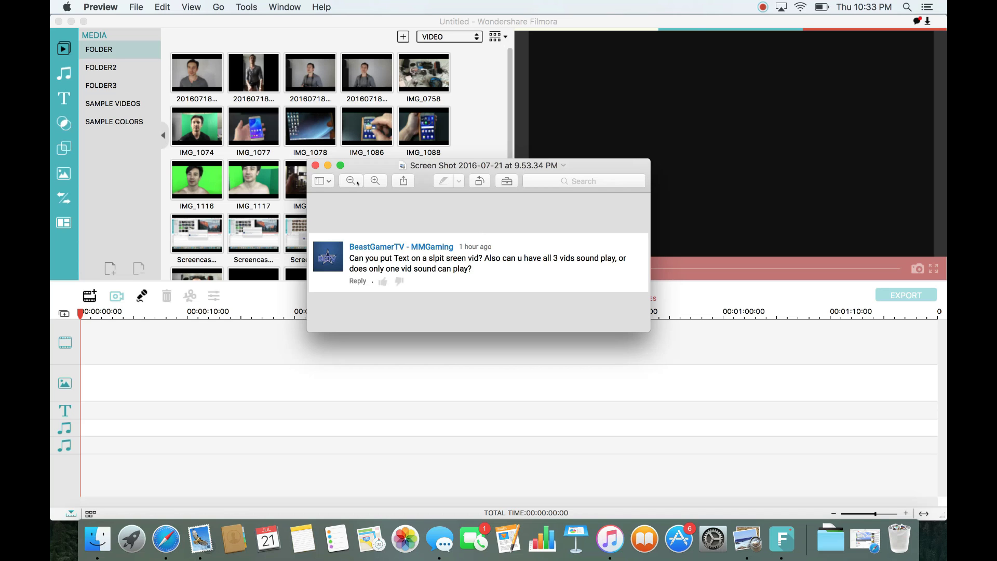
pyautogui.click(315, 166)
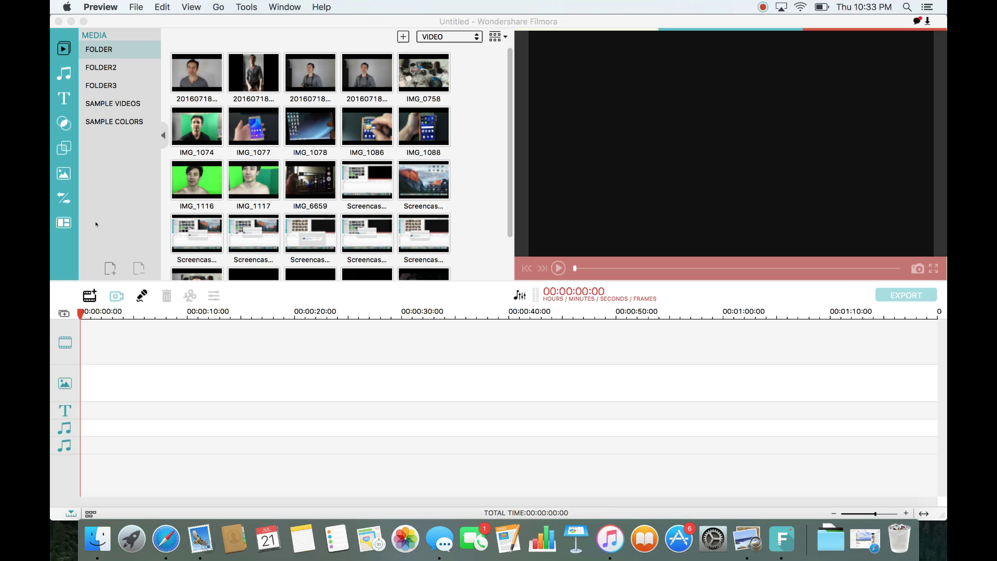
pyautogui.click(67, 221)
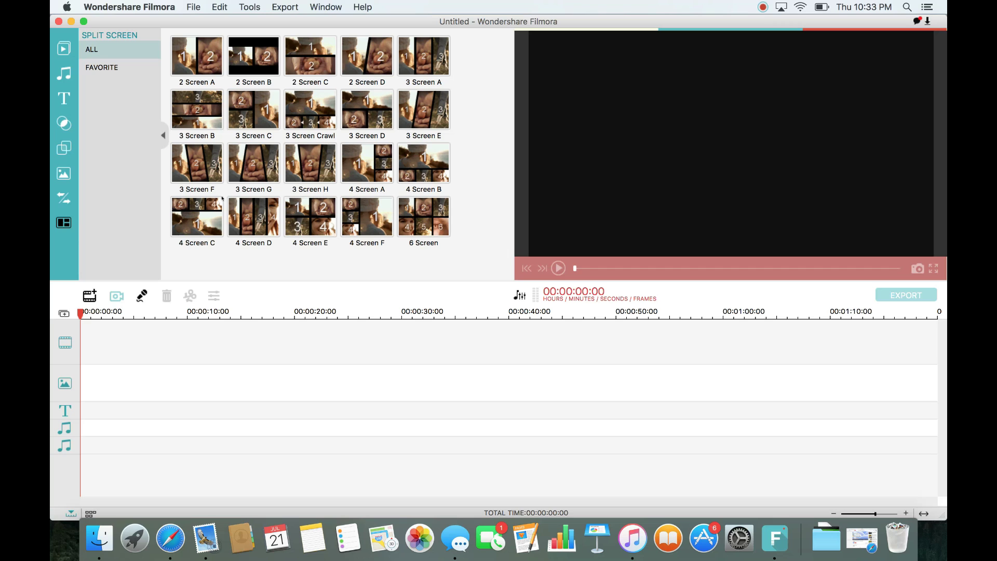
pyautogui.click(366, 115)
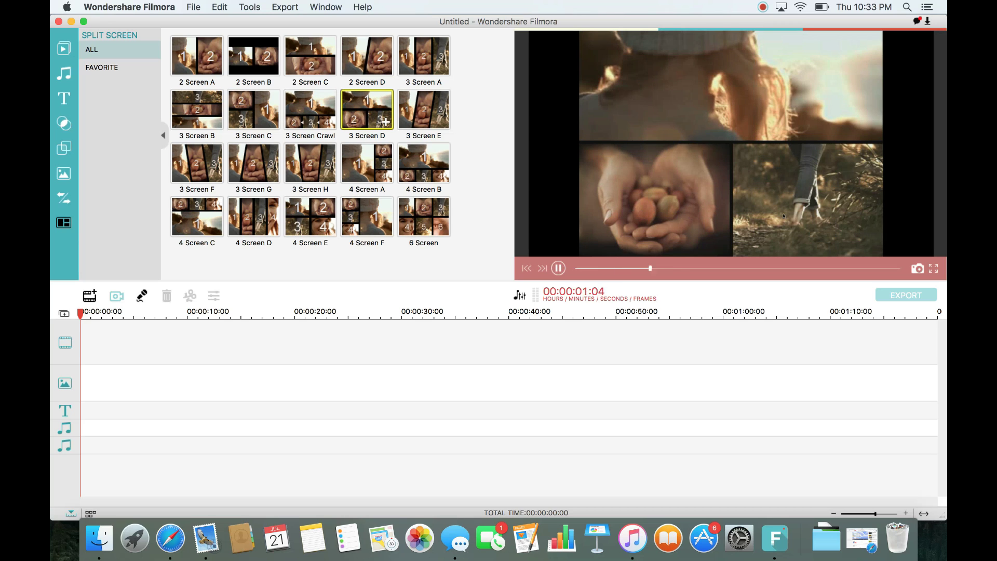
pyautogui.click(558, 269)
# - Place IMG_1074, IMG_6659 and Screencast2016-07-21 22.06.09 on three separate picture-in-picture tracks, all starting at the beginning of the timeline
pyautogui.click(65, 52)
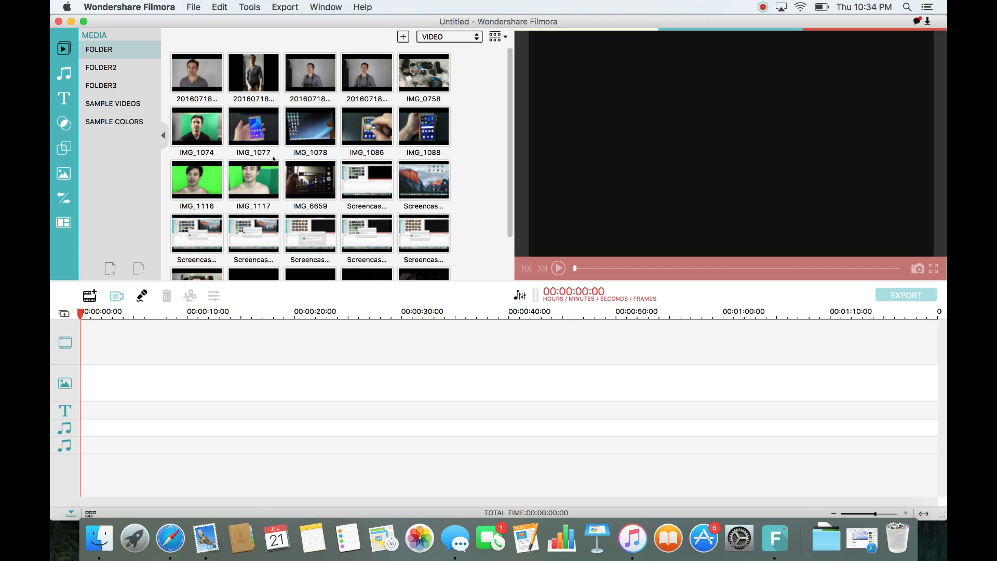
pyautogui.click(192, 135)
pyautogui.click(193, 133)
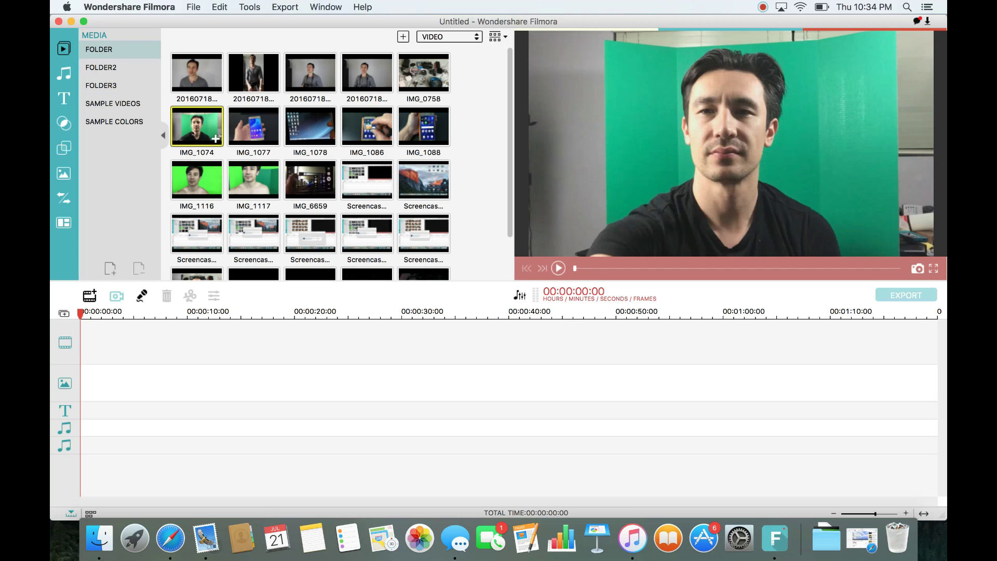
pyautogui.moveTo(193, 134); pyautogui.dragTo(82, 393)
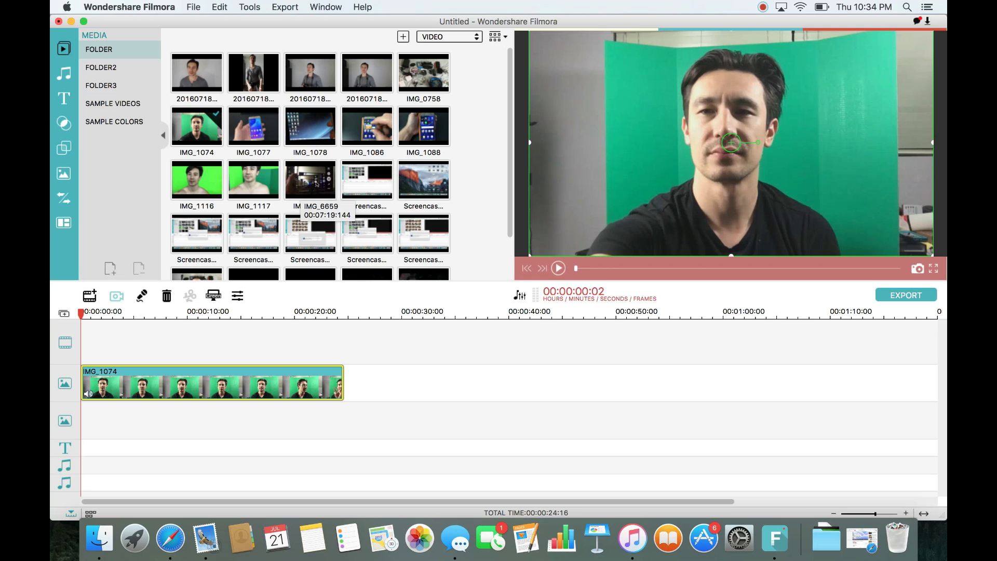
pyautogui.moveTo(317, 182); pyautogui.dragTo(86, 420)
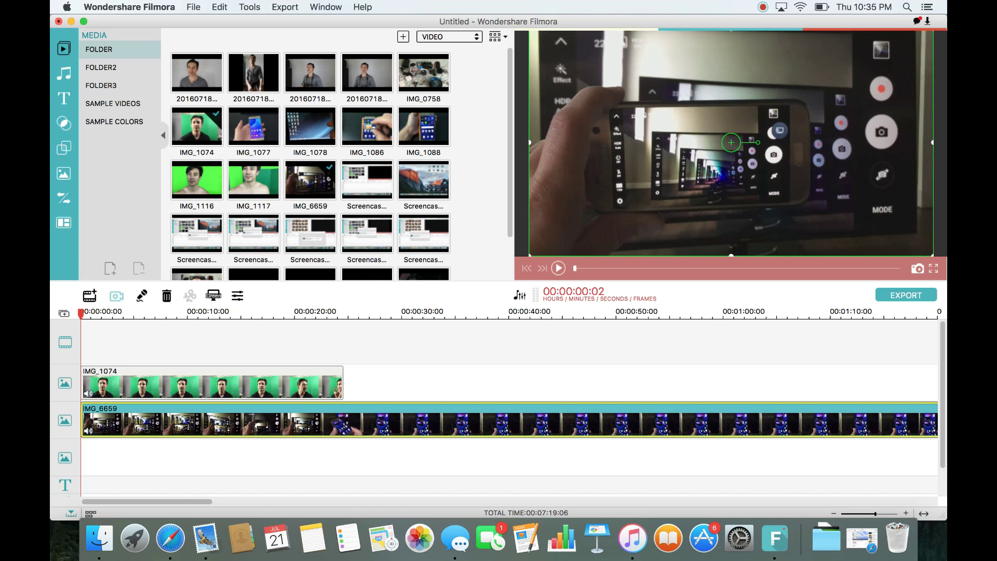
pyautogui.click(418, 182)
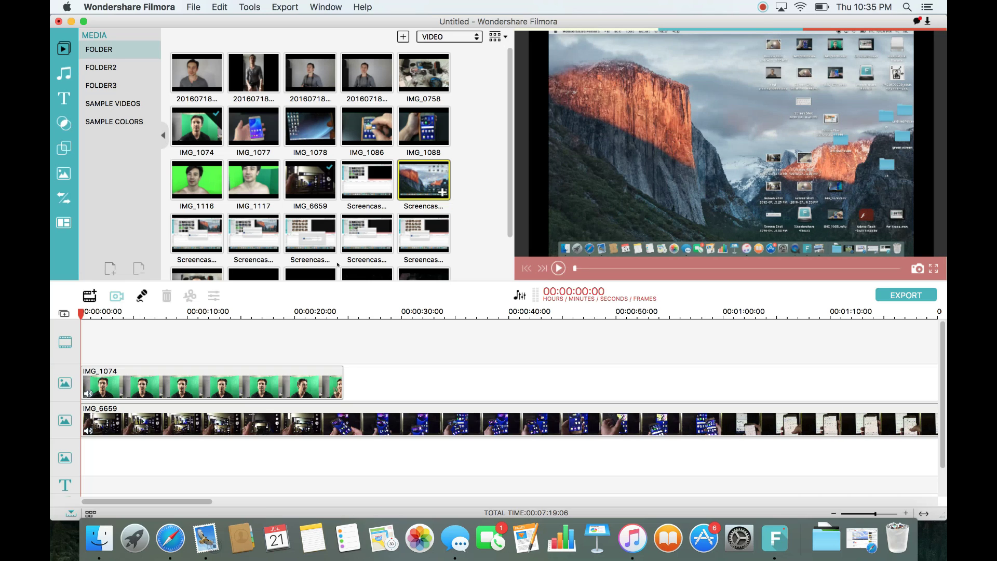
pyautogui.moveTo(338, 265); pyautogui.dragTo(80, 466)
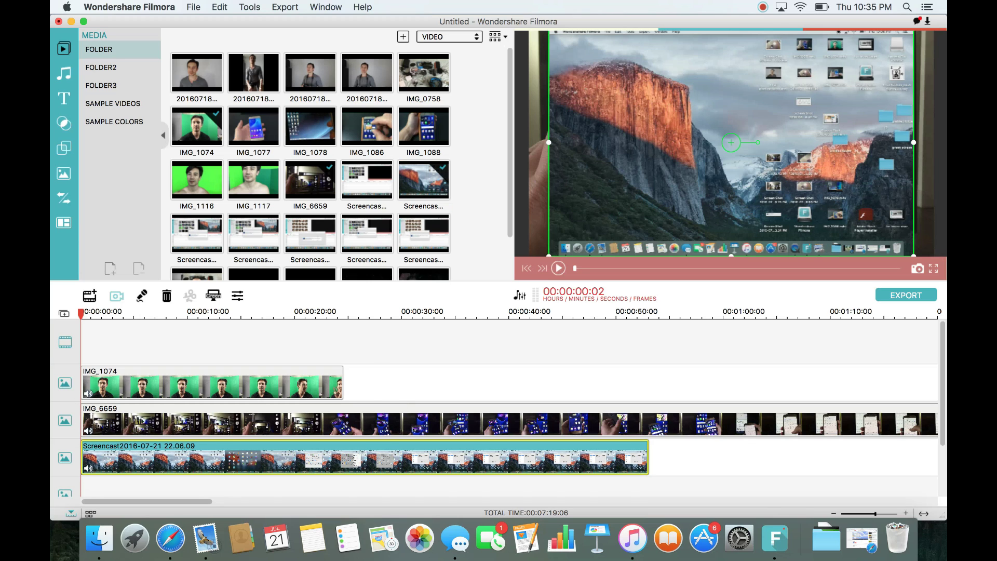
# - Play the first seconds of the stacked clips and check which audio options IMG_6659 offers, leaving them unchanged
pyautogui.click(558, 267)
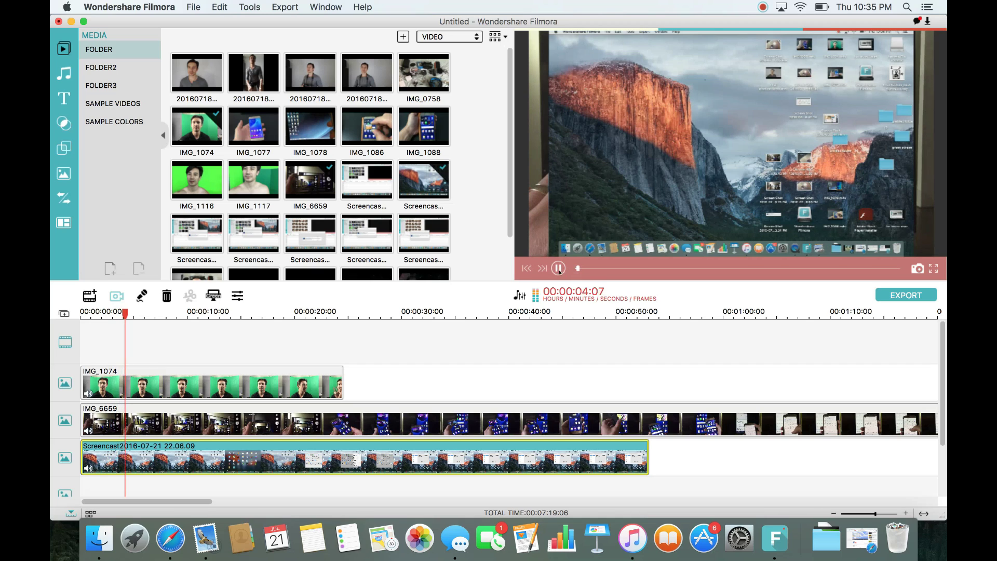
pyautogui.click(558, 269)
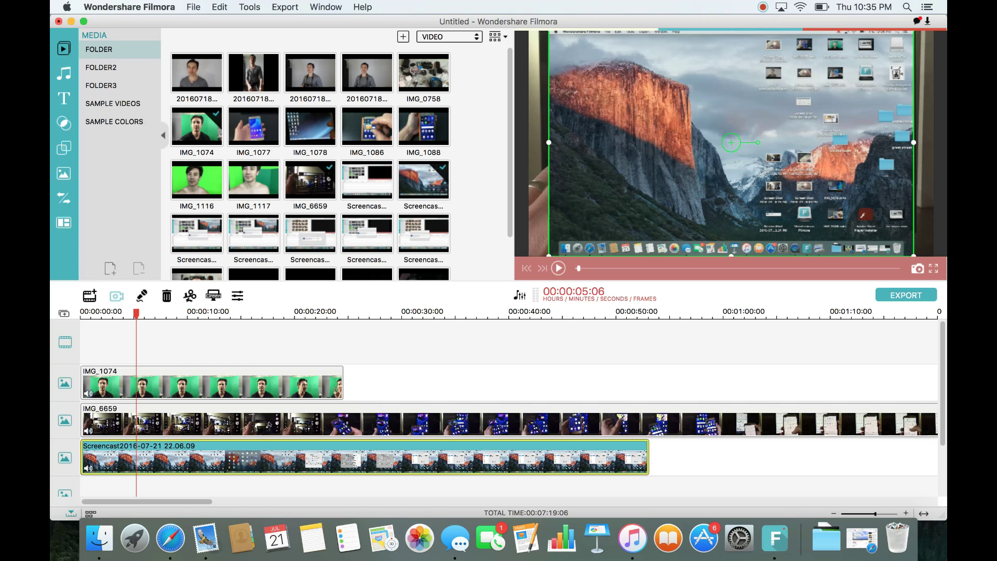
pyautogui.click(248, 423)
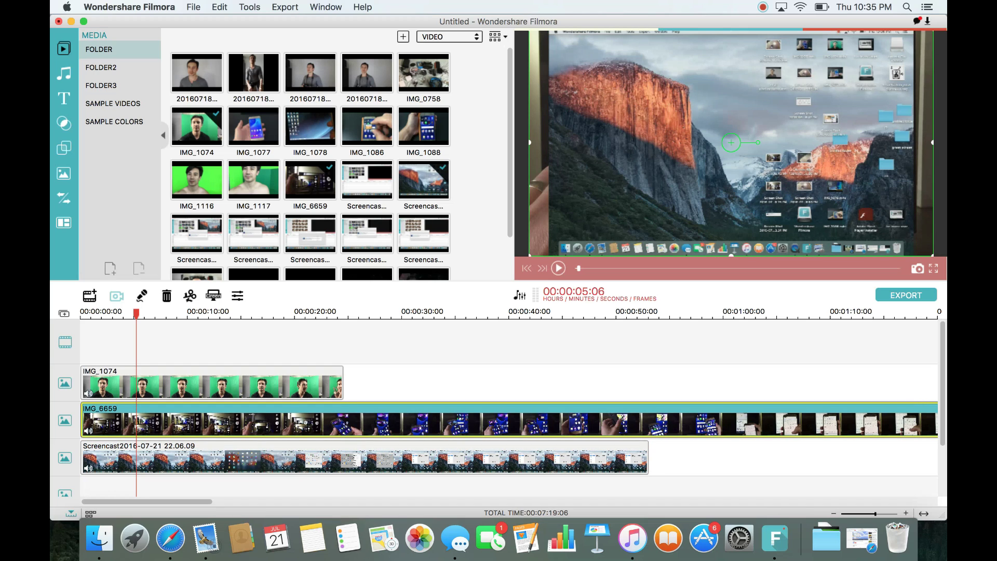
pyautogui.rightClick(270, 423)
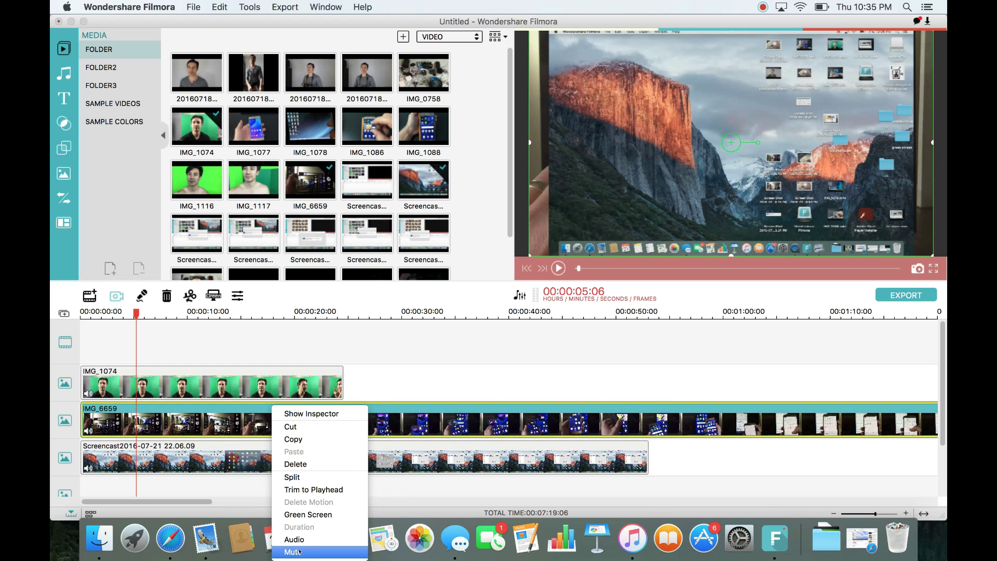
pyautogui.click(467, 416)
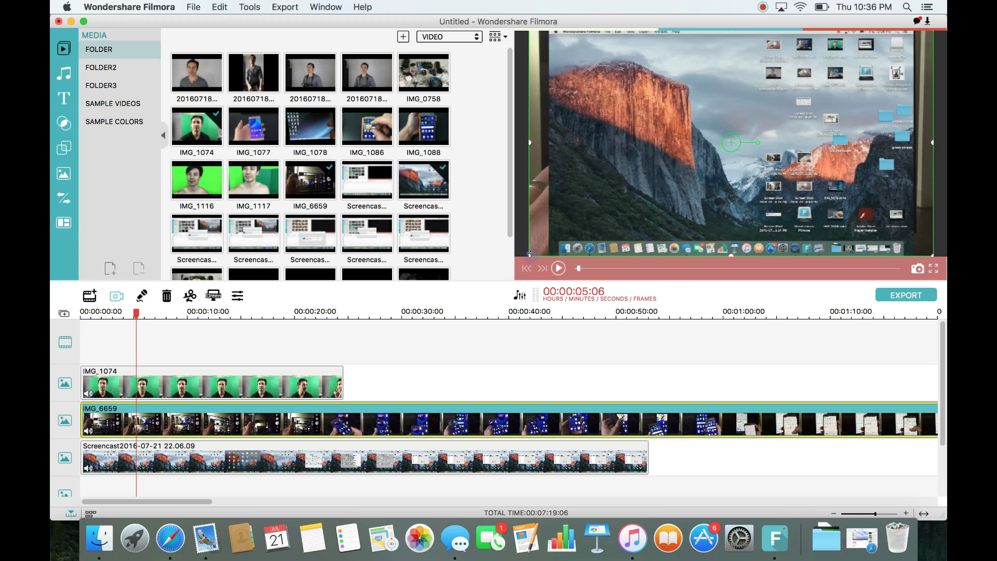
# - Shrink IMG_6659 and IMG_1074 to about half the frame width, placing IMG_6659 in the frame's lower-left corner and IMG_1074 in the lower-right
pyautogui.moveTo(530, 254); pyautogui.dragTo(720, 149)
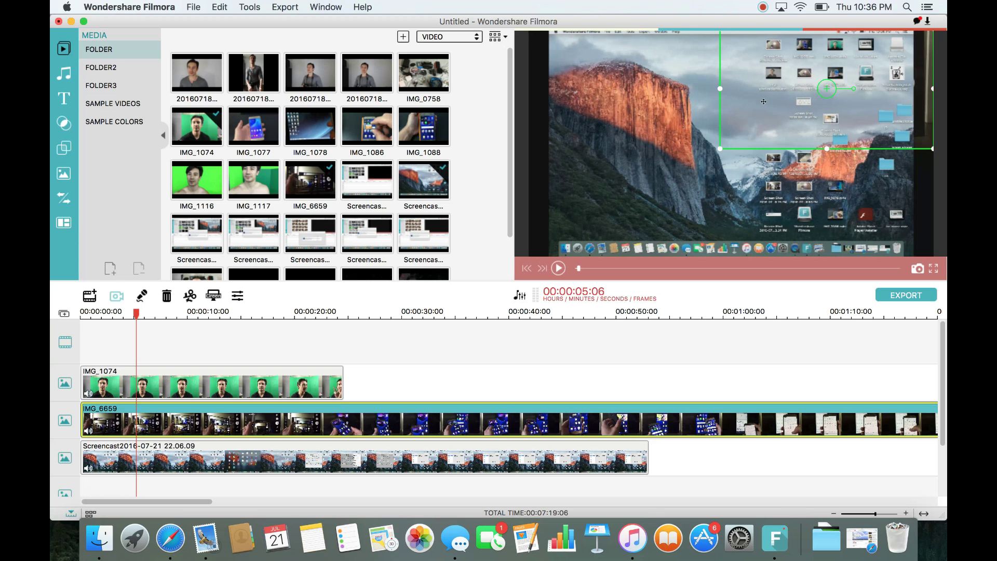
pyautogui.moveTo(763, 102); pyautogui.dragTo(588, 102)
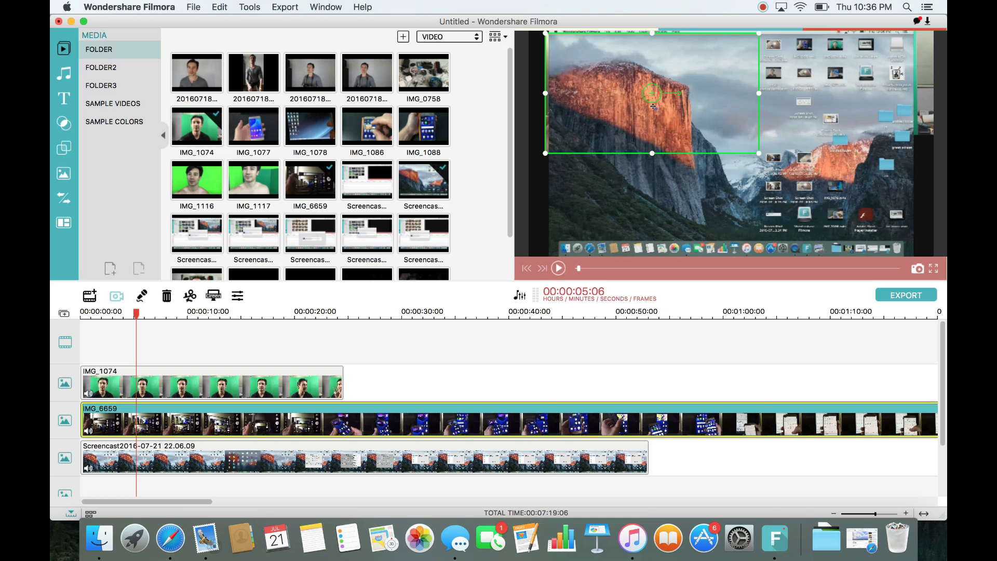
pyautogui.moveTo(653, 106); pyautogui.dragTo(649, 194)
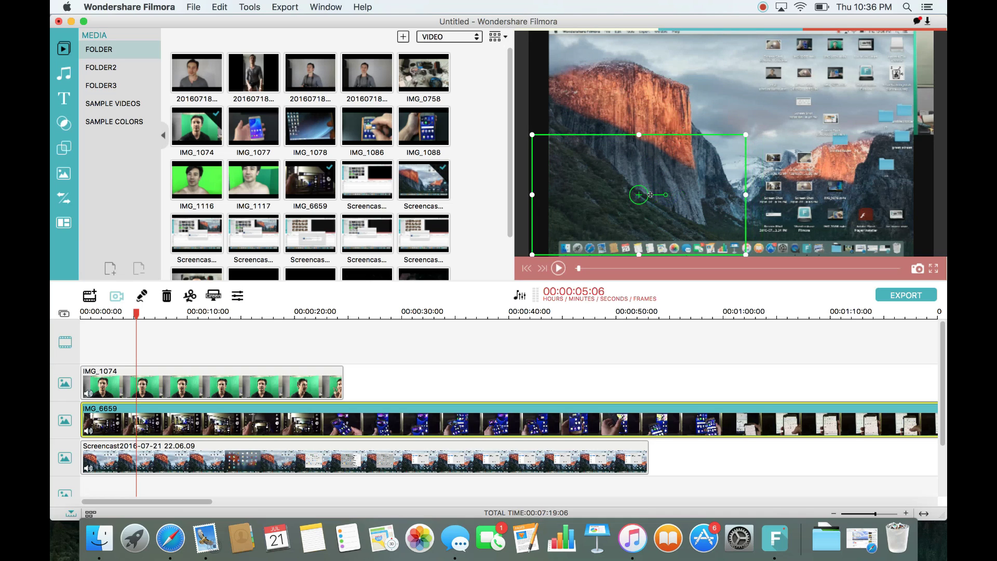
pyautogui.click(814, 120)
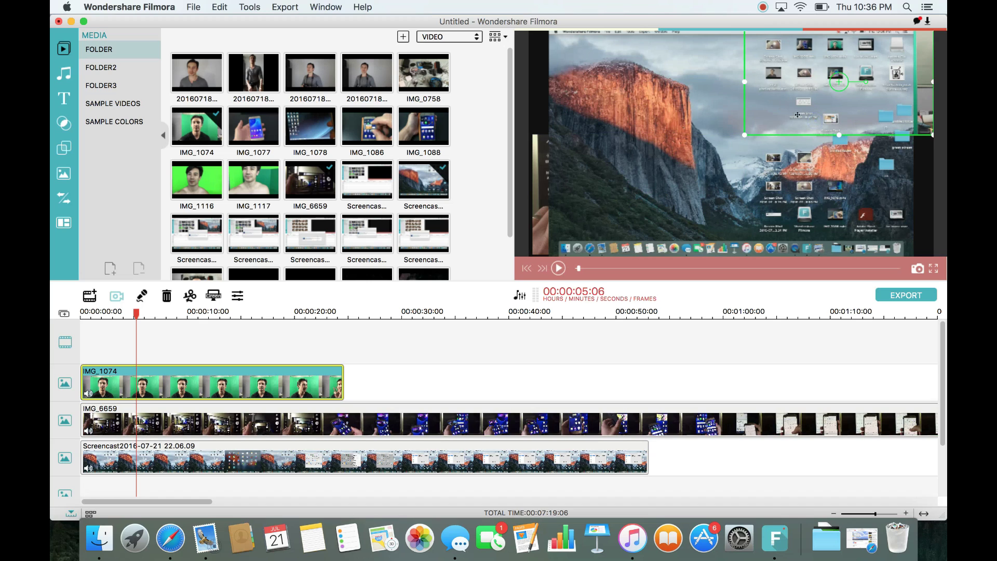
pyautogui.moveTo(822, 93); pyautogui.dragTo(821, 211)
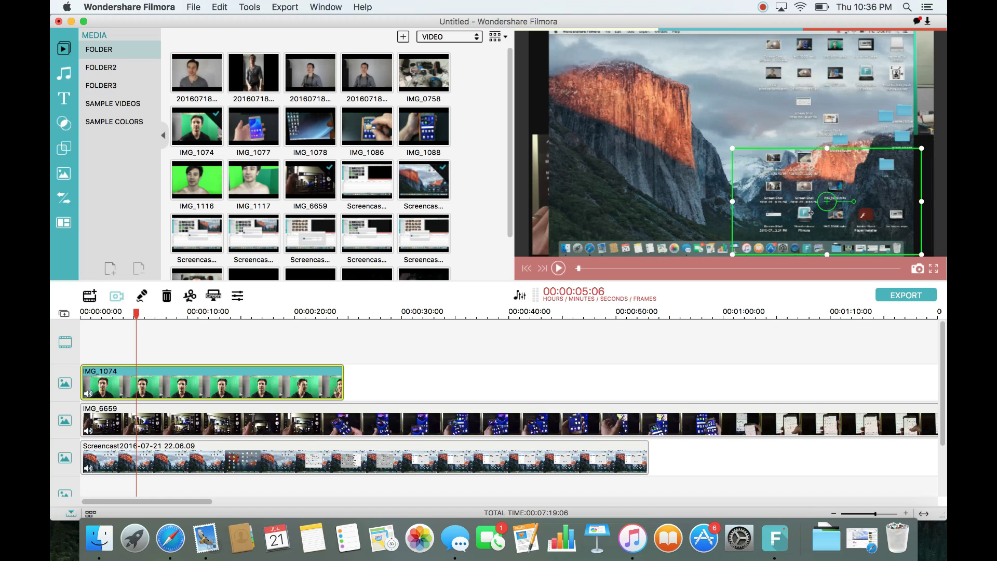
# - Enlarge the screencast clip to about the full frame width and shift it up so the two lower clips are partly uncovered
pyautogui.click(714, 98)
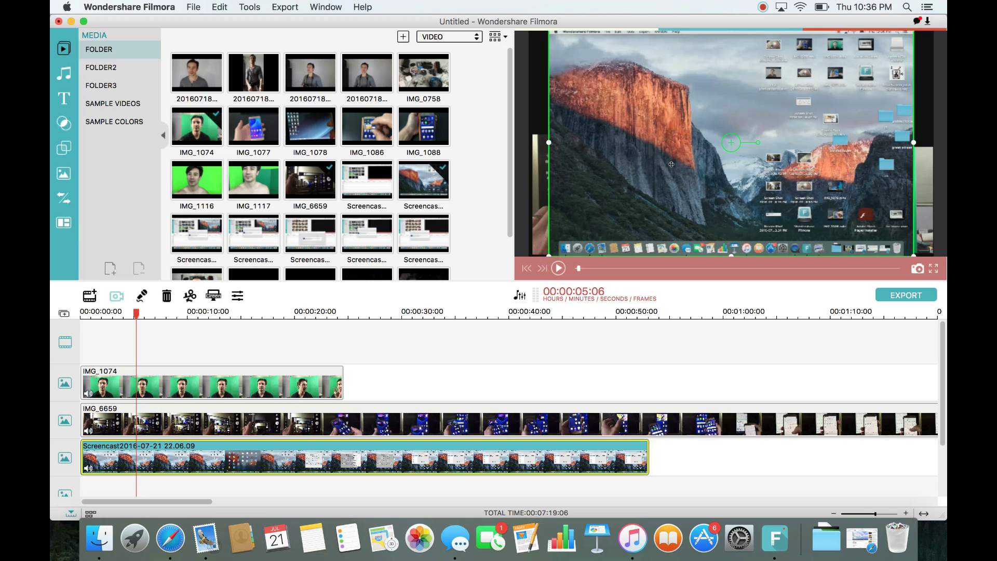
pyautogui.moveTo(671, 164); pyautogui.dragTo(716, 136)
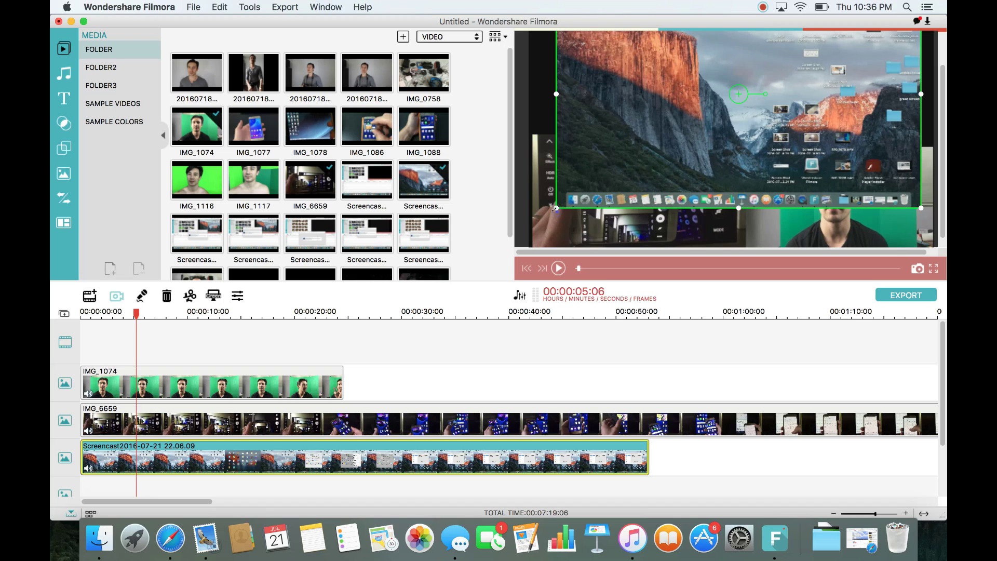
pyautogui.moveTo(556, 207); pyautogui.dragTo(532, 241)
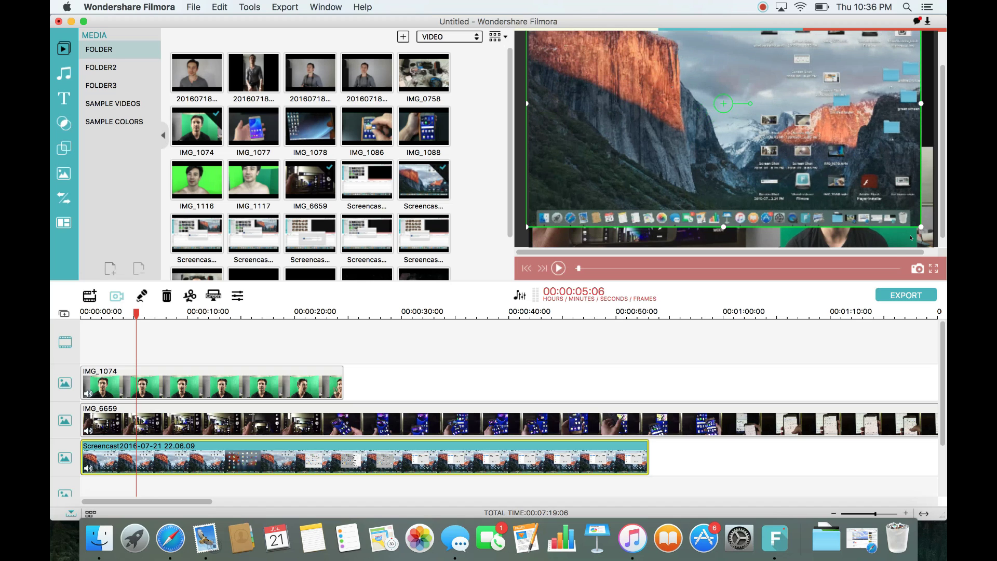
pyautogui.moveTo(920, 227); pyautogui.dragTo(935, 235)
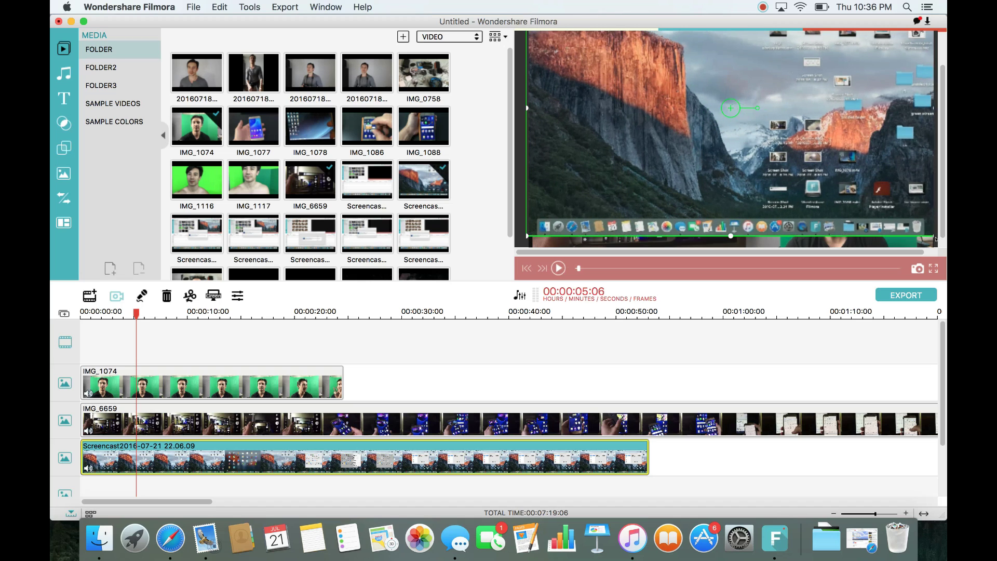
pyautogui.moveTo(789, 166); pyautogui.dragTo(778, 136)
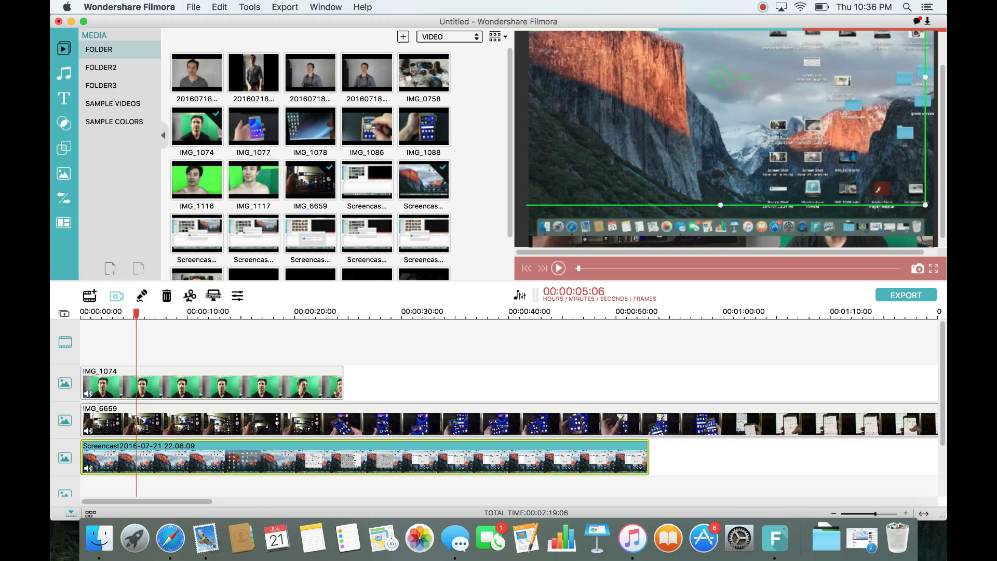
pyautogui.click(674, 235)
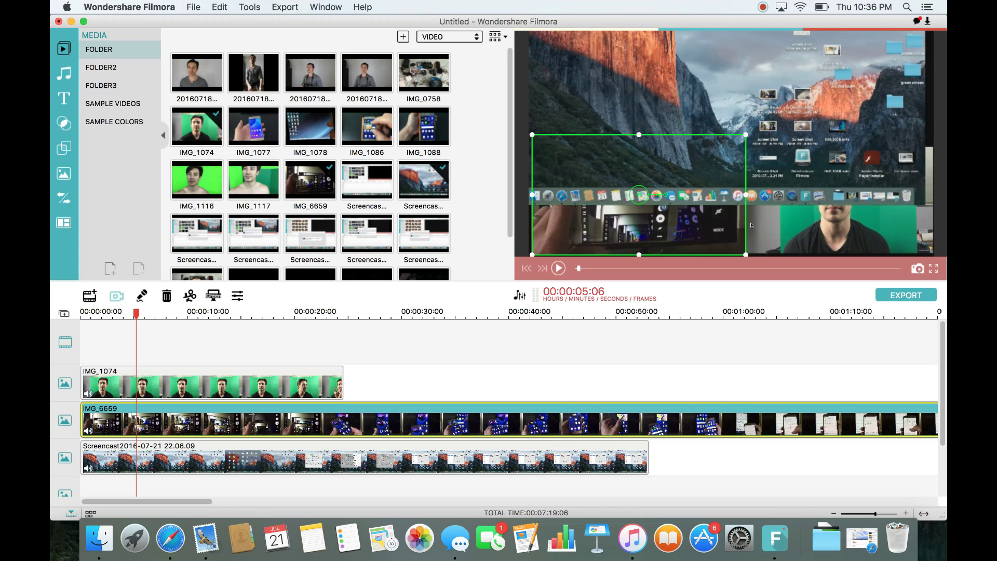
pyautogui.click(786, 224)
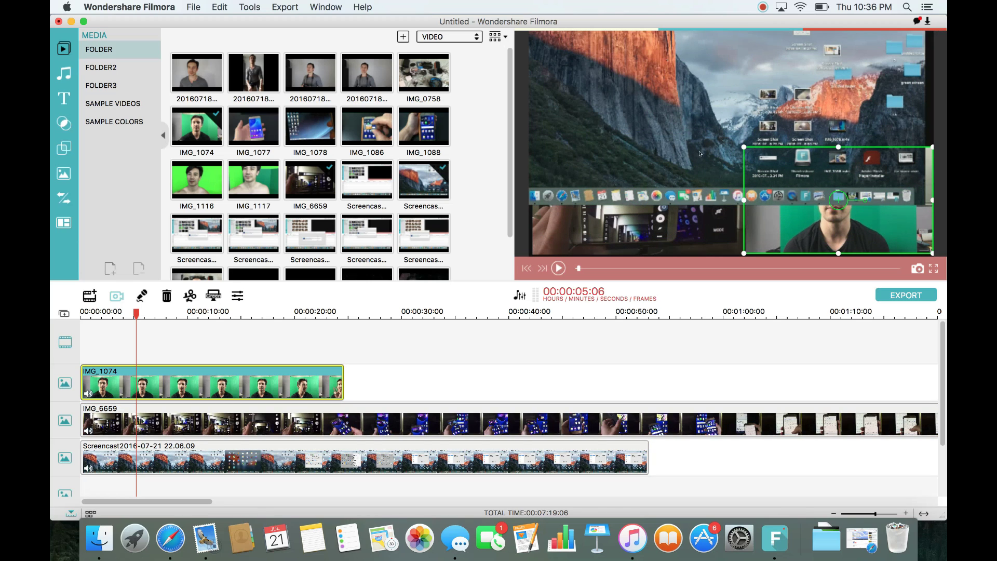
pyautogui.click(678, 224)
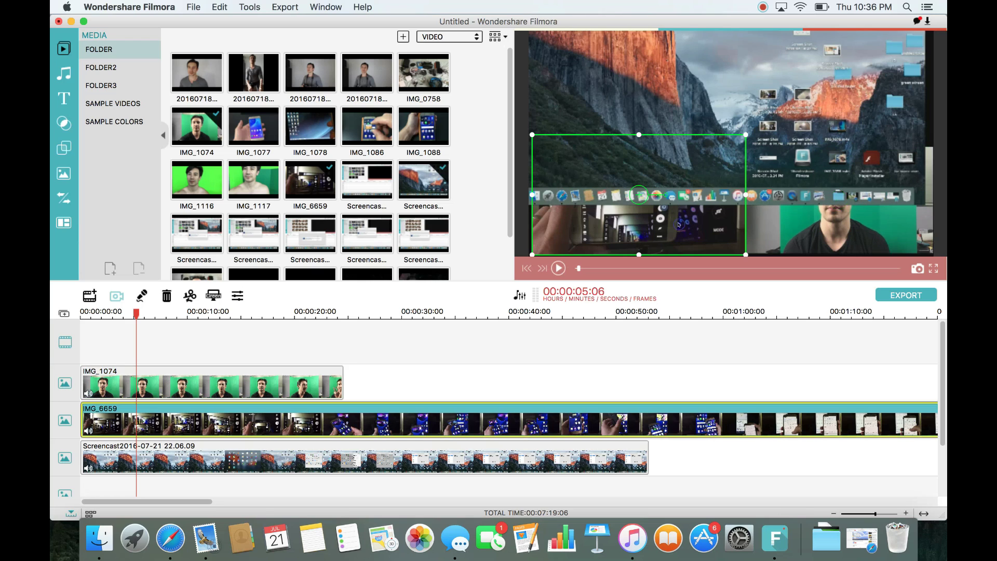
pyautogui.click(773, 226)
pyautogui.click(687, 226)
# - Swap the screencast and IMG_1074 between the first and third picture-in-picture tracks, both starting at the beginning of the timeline
pyautogui.click(692, 65)
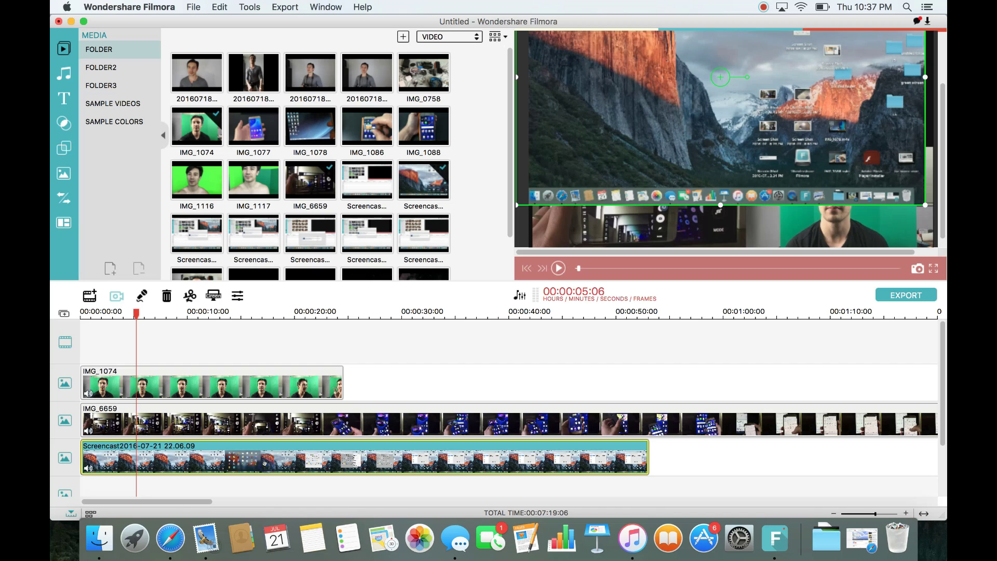
pyautogui.moveTo(272, 461); pyautogui.dragTo(523, 385)
pyautogui.click(216, 395)
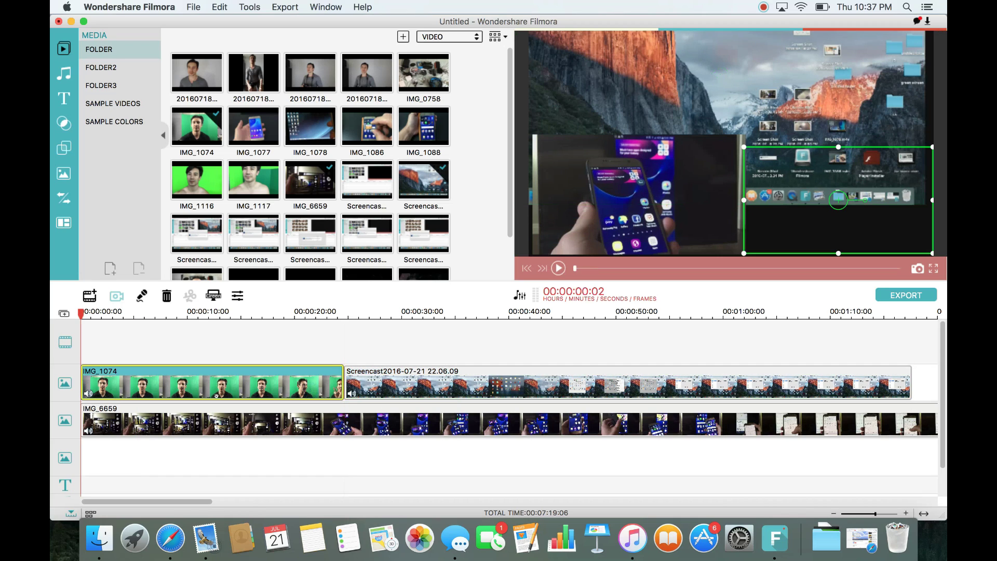
pyautogui.moveTo(211, 390); pyautogui.dragTo(175, 458)
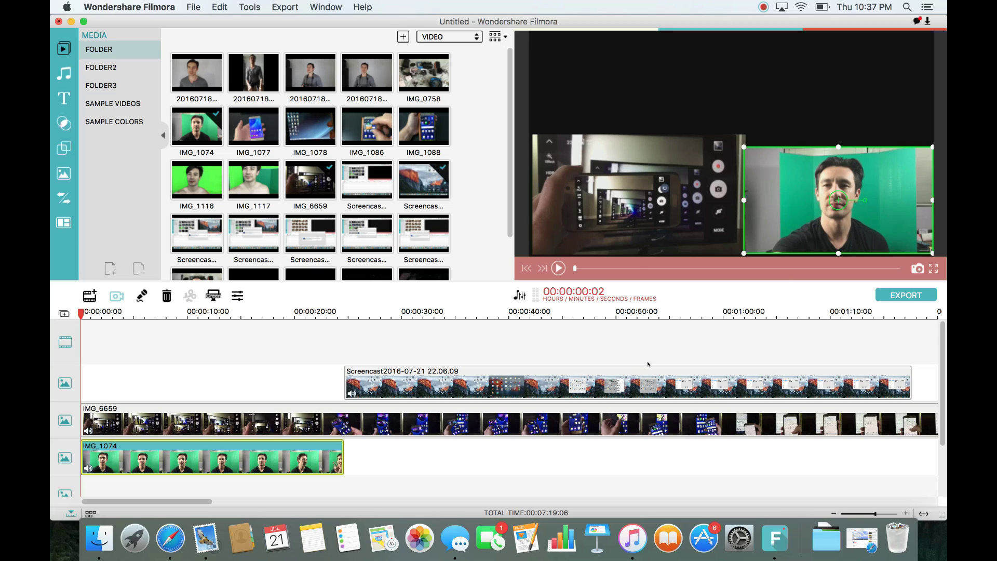
pyautogui.click(497, 378)
pyautogui.press('Down')
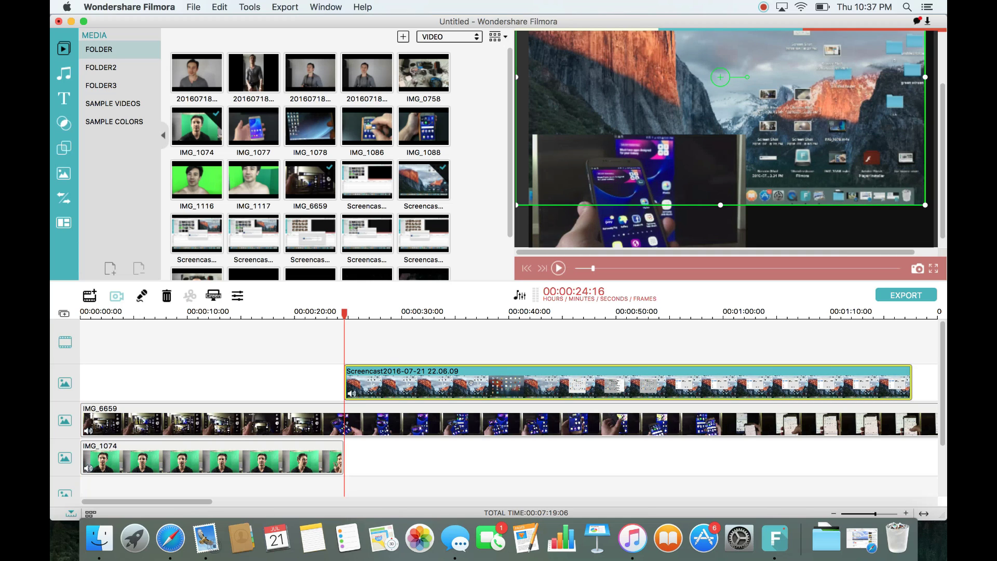
pyautogui.moveTo(471, 383); pyautogui.dragTo(203, 392)
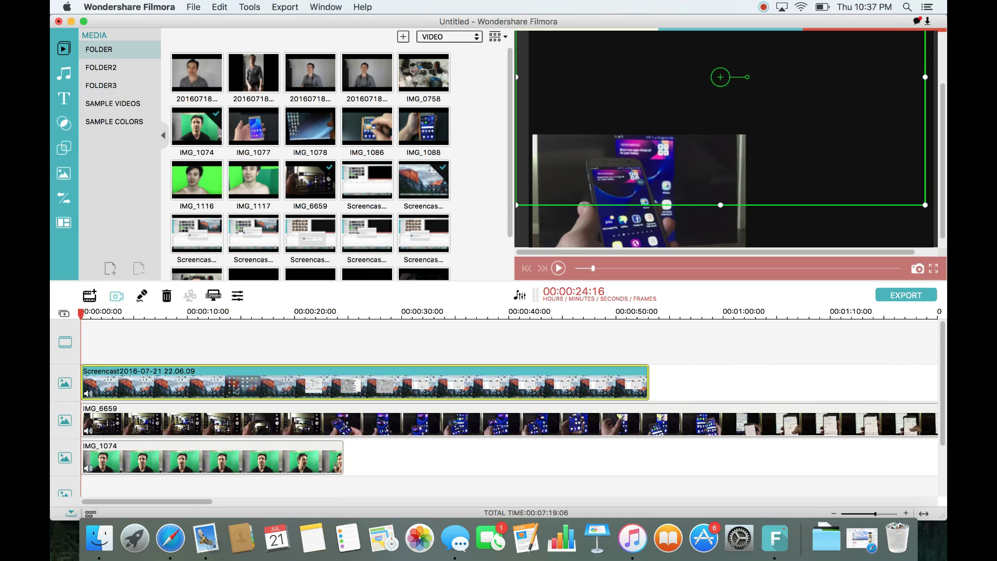
pyautogui.click(245, 463)
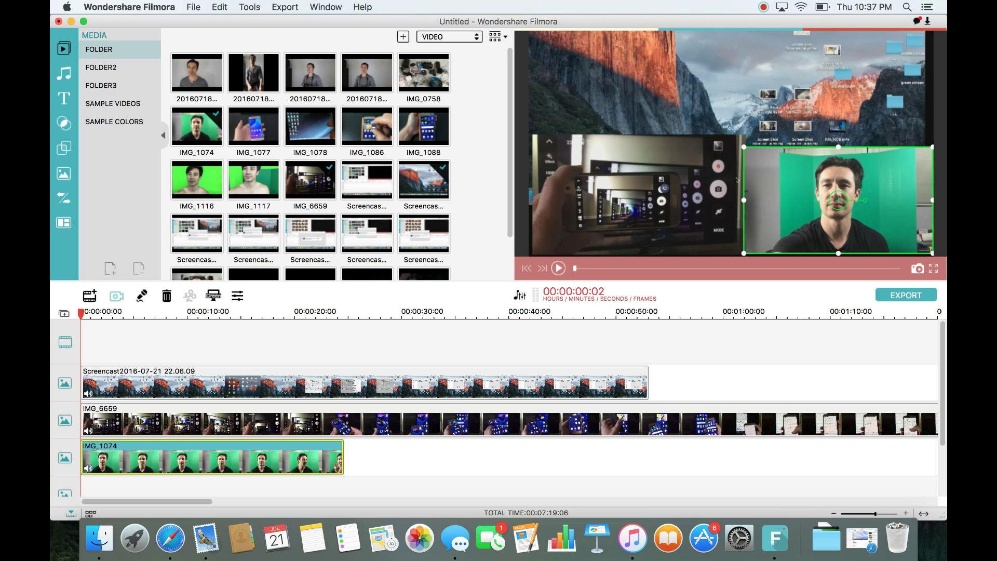
pyautogui.click(705, 103)
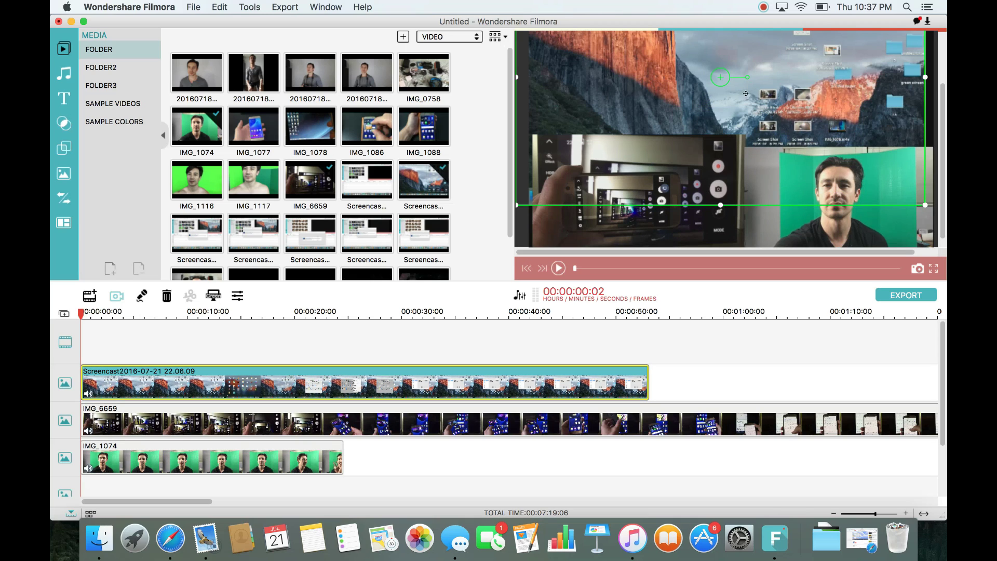
# - Shift IMG_6659 slightly toward the frame's left edge and shrink it a little from its upper-right corner
pyautogui.click(661, 215)
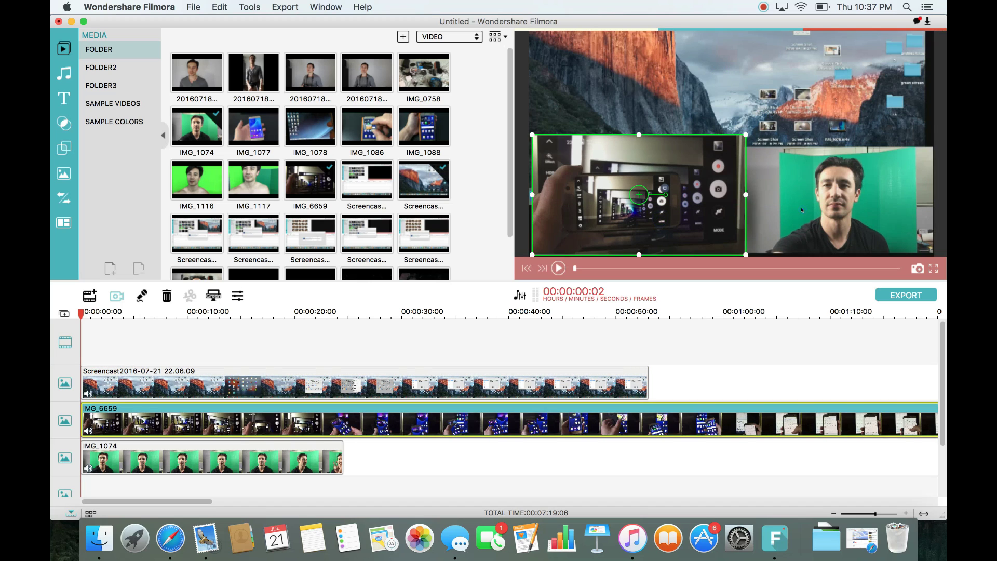
pyautogui.click(801, 210)
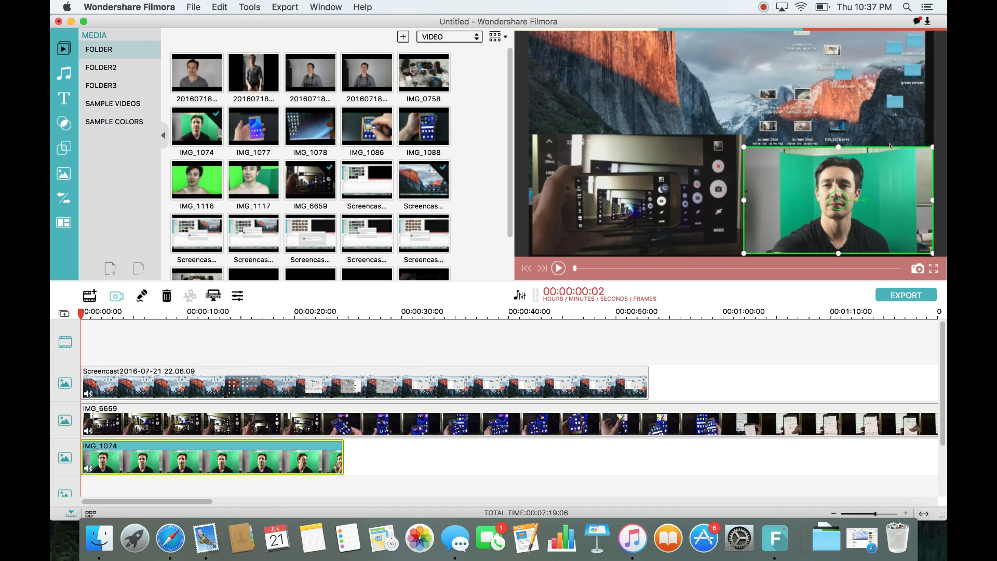
pyautogui.click(660, 181)
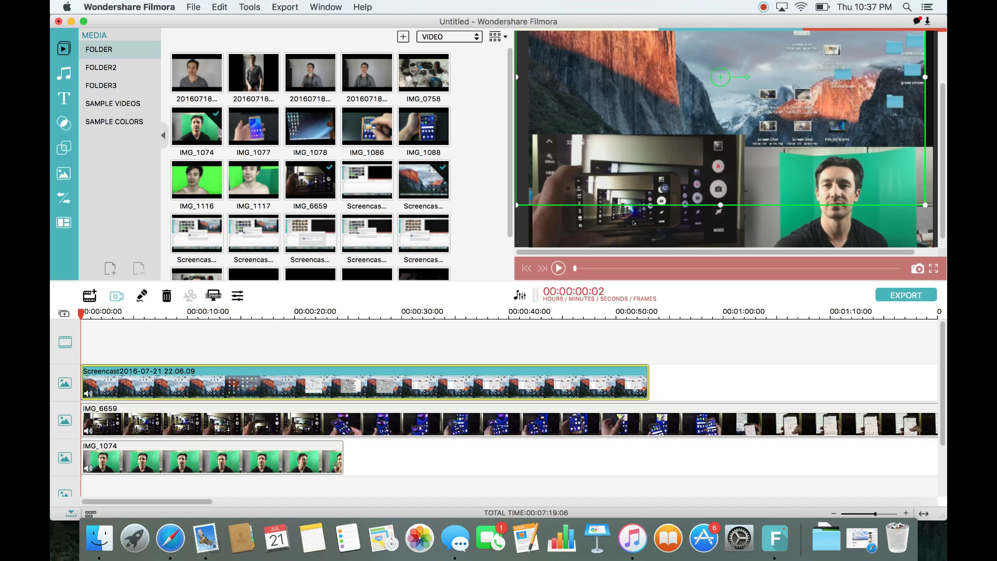
pyautogui.click(639, 201)
pyautogui.moveTo(640, 201); pyautogui.dragTo(637, 201)
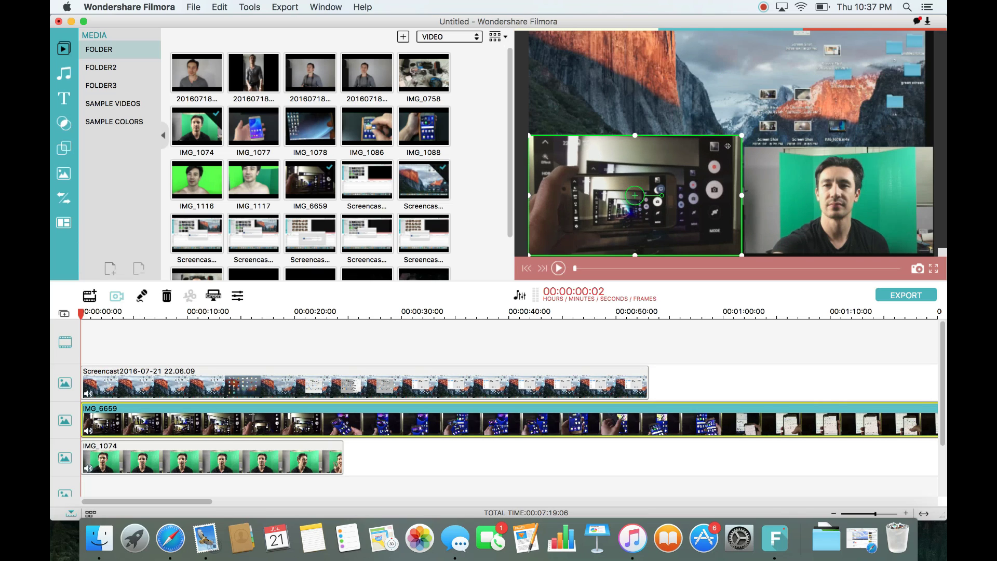
pyautogui.moveTo(742, 135); pyautogui.dragTo(724, 145)
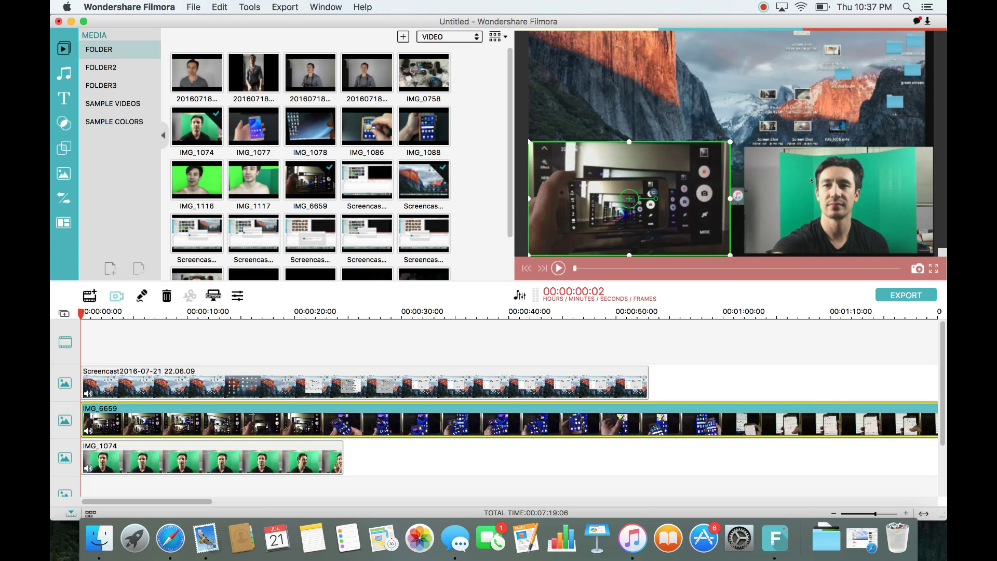
# - Enlarge IMG_1074 from its upper-left corner until it nearly meets the edge of IMG_6659
pyautogui.click(796, 175)
pyautogui.click(806, 228)
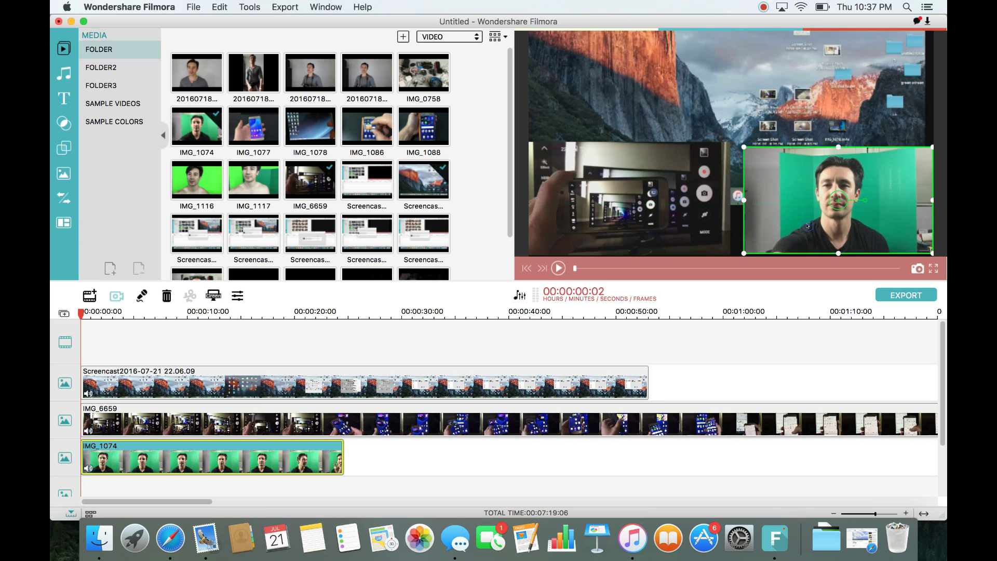
pyautogui.moveTo(743, 148); pyautogui.dragTo(728, 141)
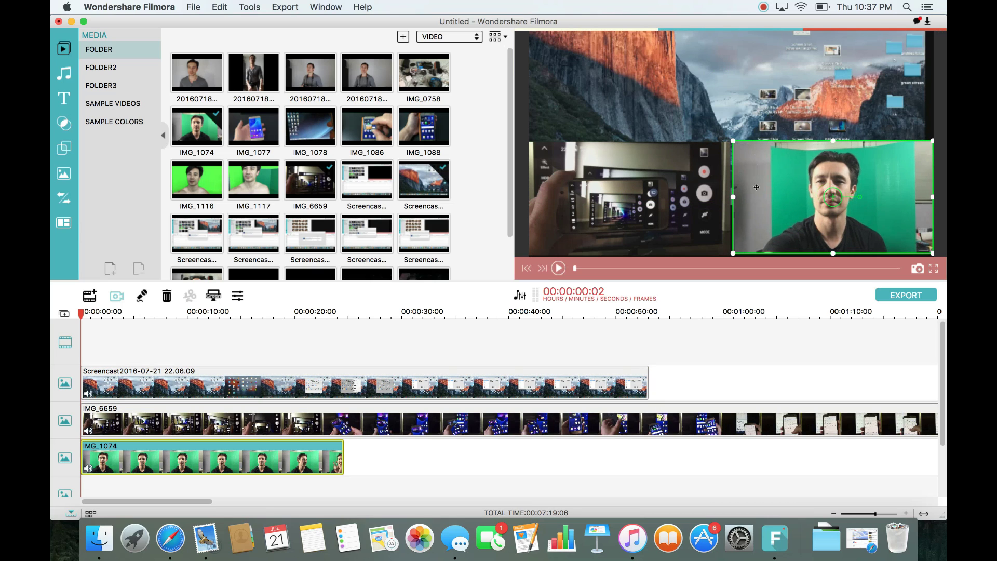
# - Enlarge IMG_6659 very slightly so it closes the gap to IMG_1074 and their top edges line up
pyautogui.click(701, 200)
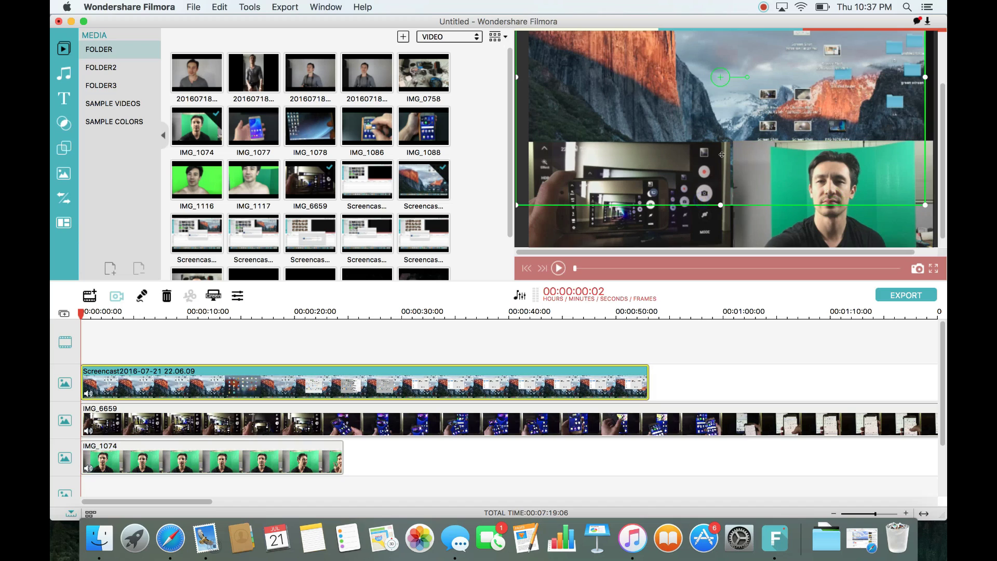
pyautogui.click(680, 215)
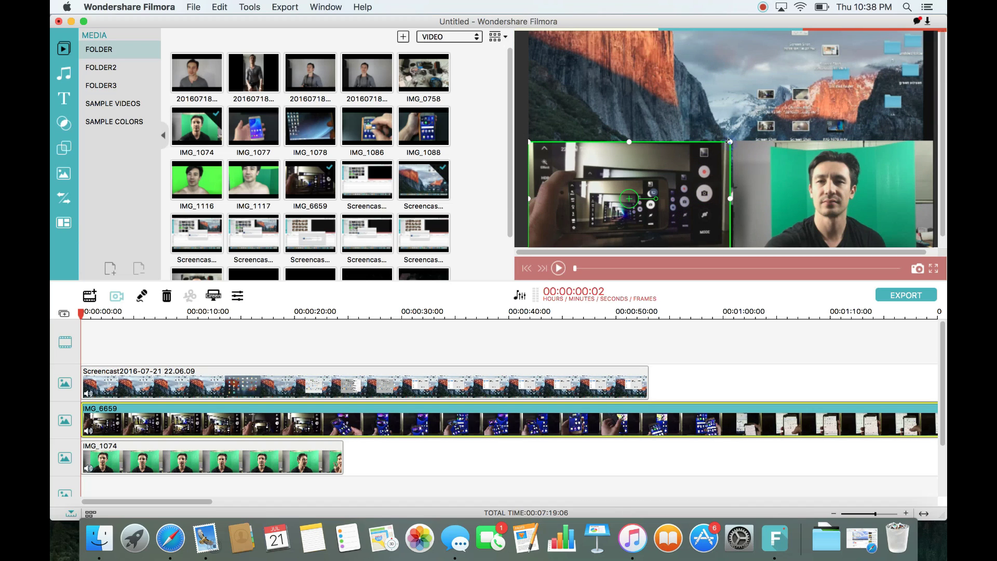
pyautogui.moveTo(730, 141); pyautogui.dragTo(729, 139)
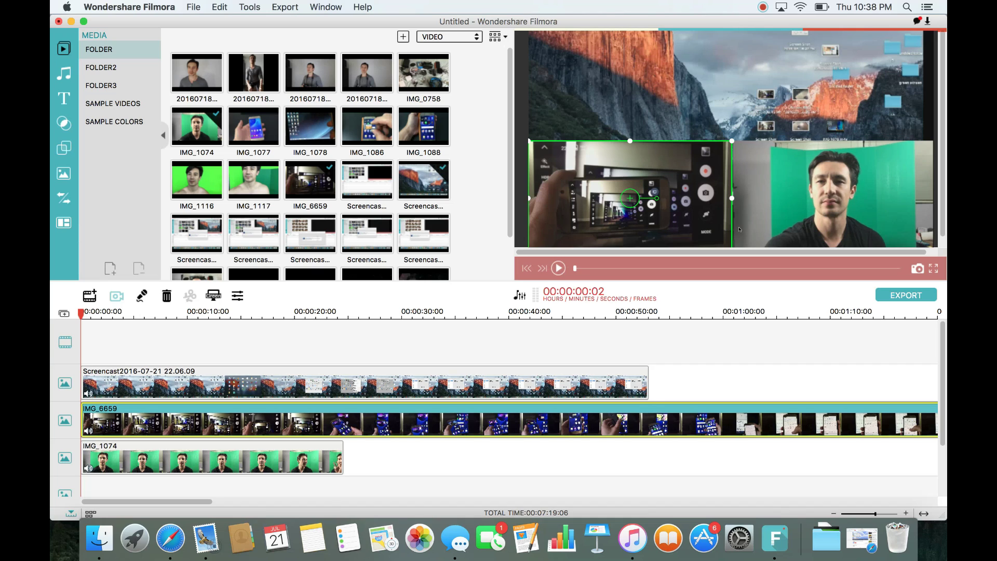
pyautogui.click(731, 114)
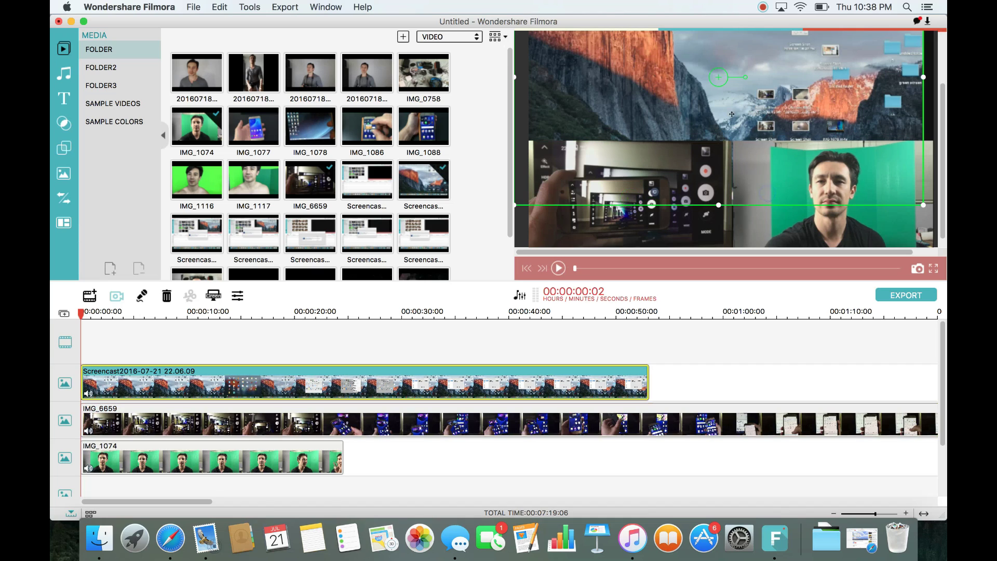
pyautogui.click(724, 155)
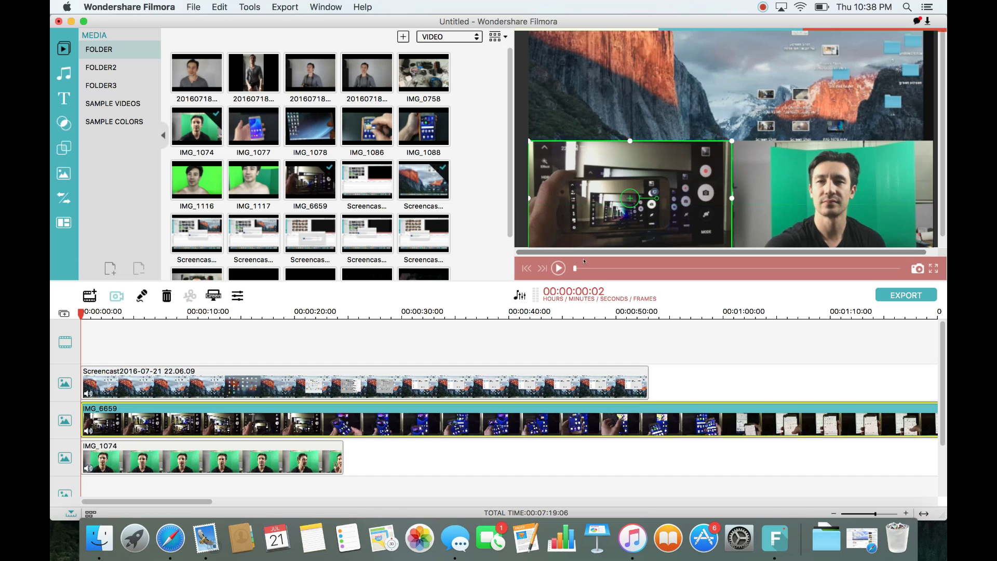
# - Play the first six seconds of the three-clip split screen to check the picture and sound of each clip
pyautogui.click(558, 269)
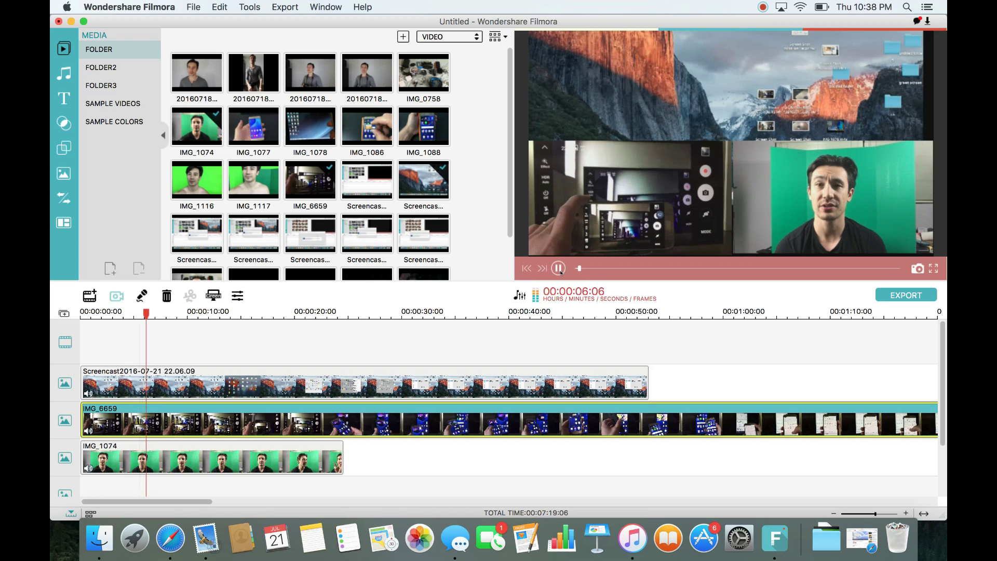
pyautogui.click(559, 268)
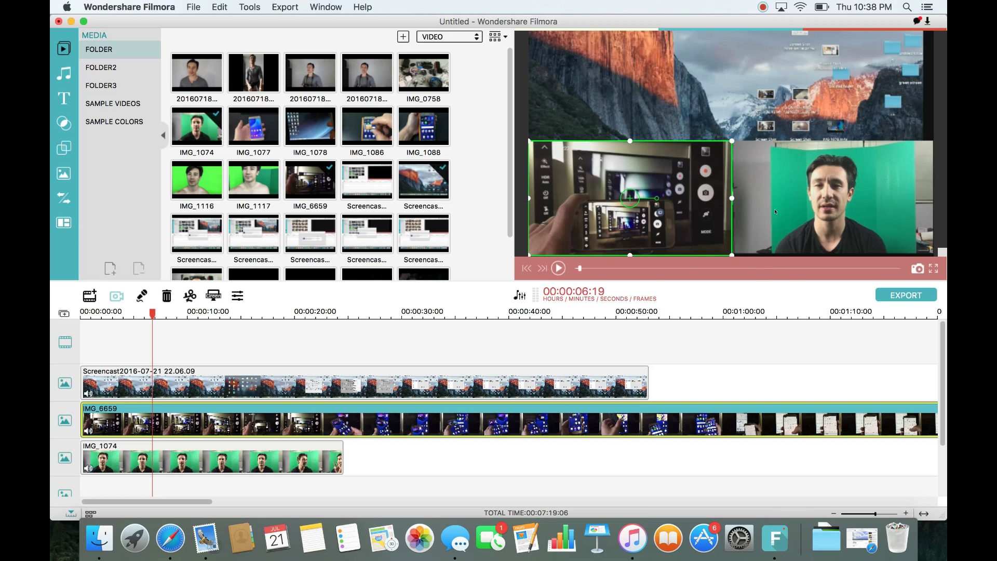
pyautogui.click(814, 200)
pyautogui.click(746, 227)
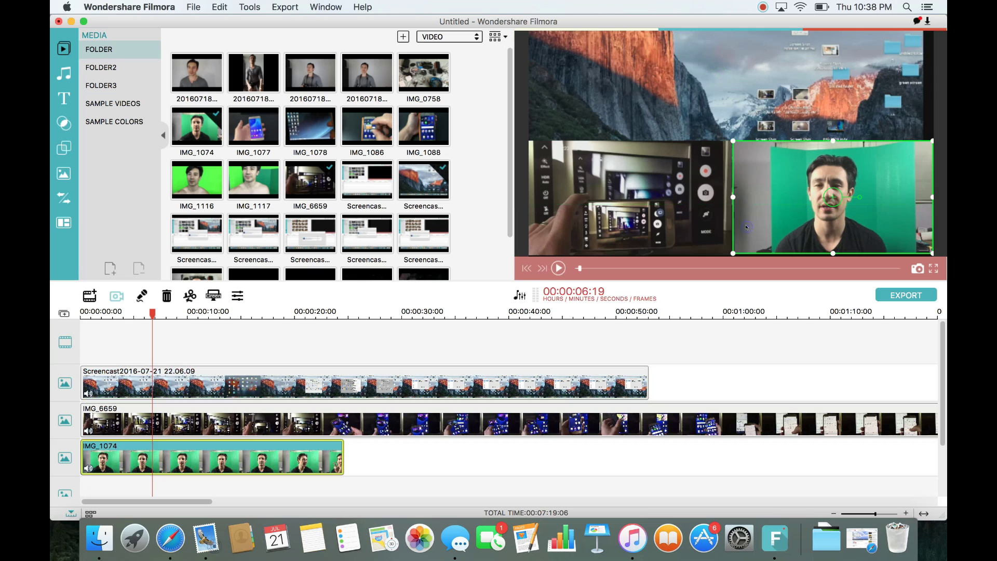
pyautogui.click(668, 225)
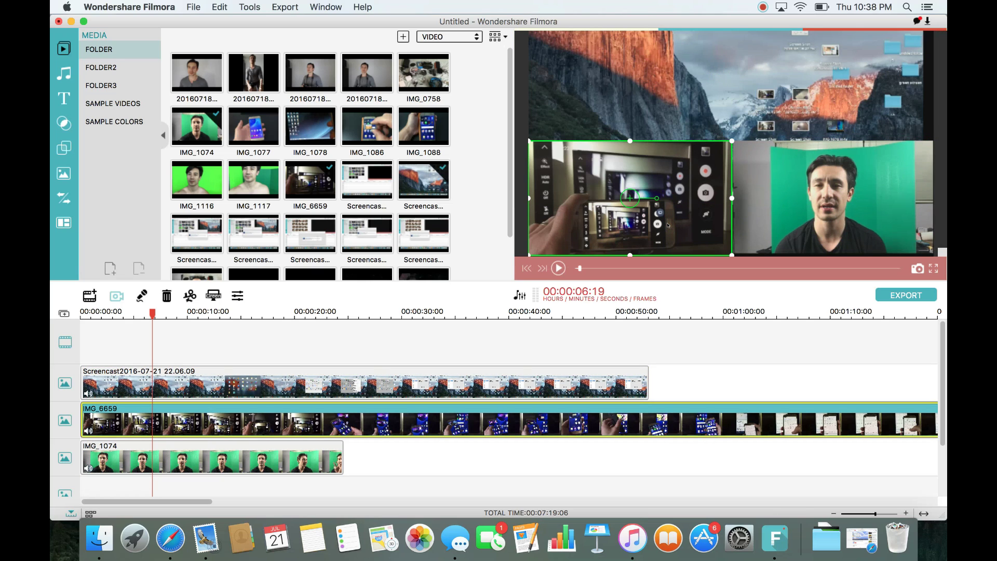
# - Split the screencast clip at 00:00:24:13, near the end of IMG_1074, and delete the part after the cut
pyautogui.click(424, 369)
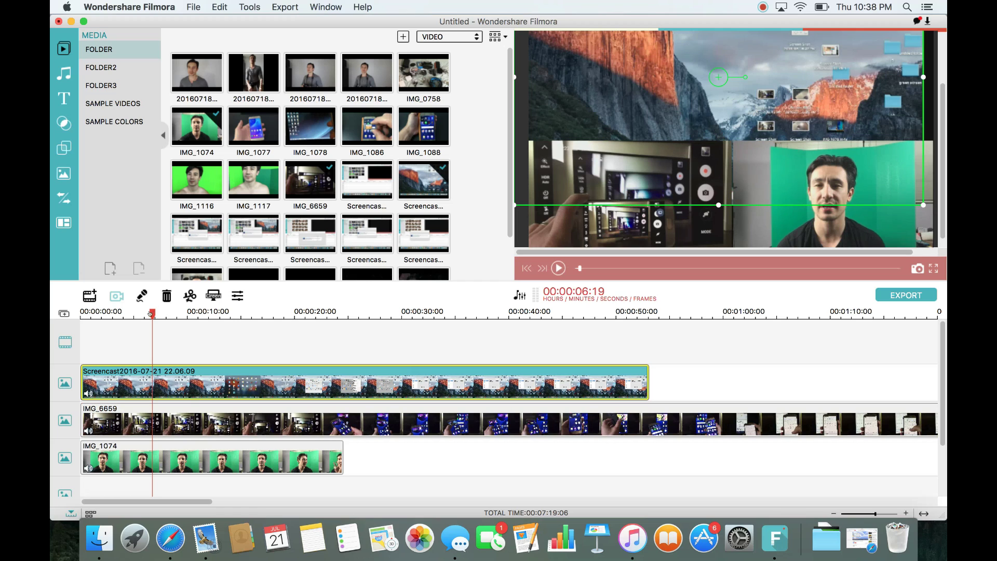
pyautogui.moveTo(150, 313); pyautogui.dragTo(344, 326)
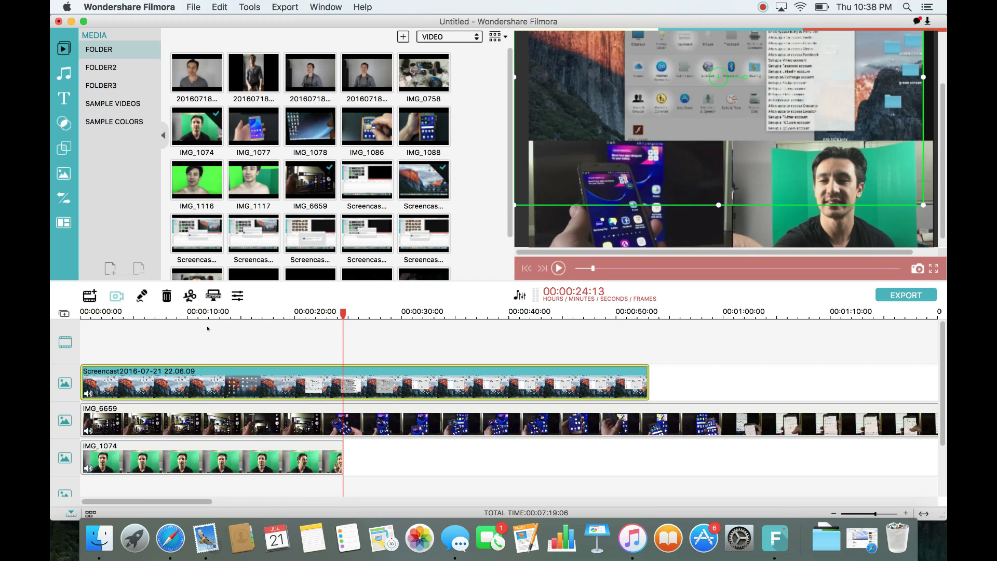
pyautogui.click(190, 297)
pyautogui.rightClick(391, 381)
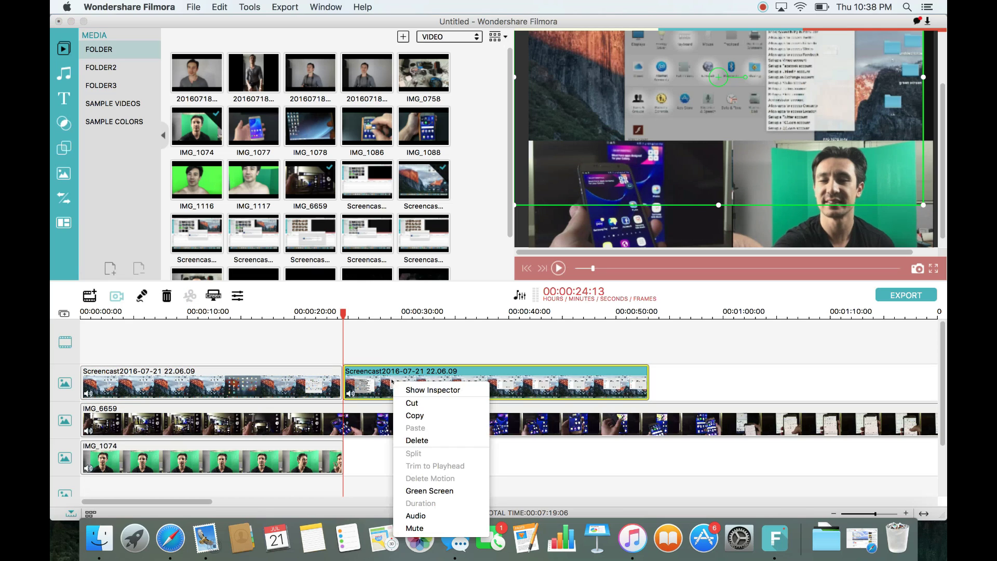
pyautogui.click(421, 440)
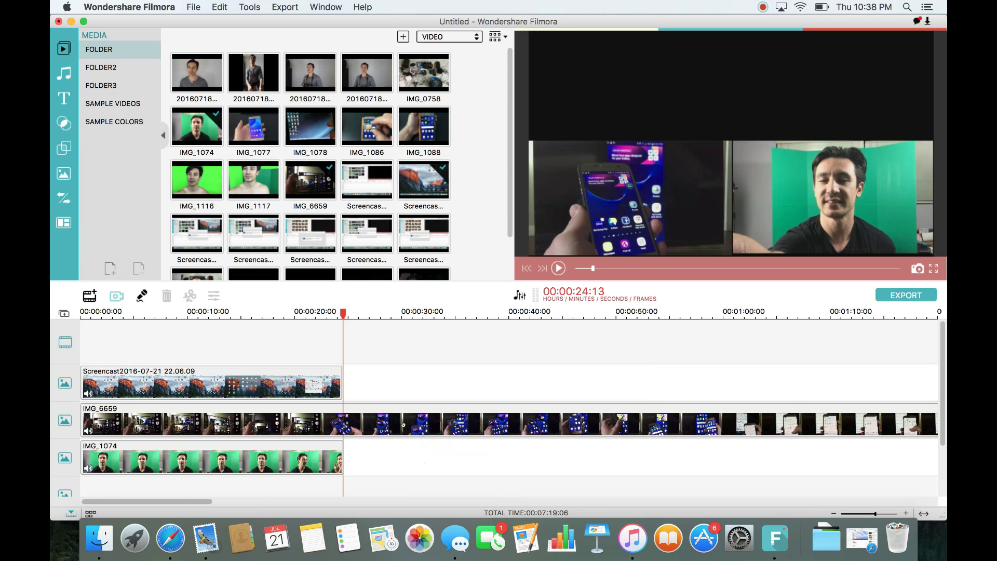
# - Split IMG_6659 at 00:00:24:13 and delete the remainder so it ends together with the screencast clip
pyautogui.click(401, 425)
pyautogui.click(190, 296)
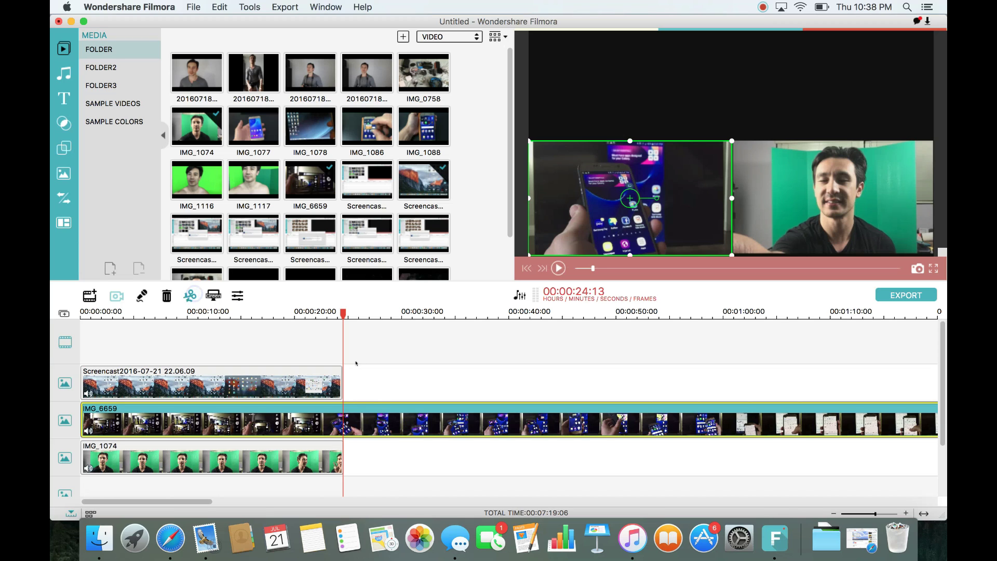
pyautogui.rightClick(376, 407)
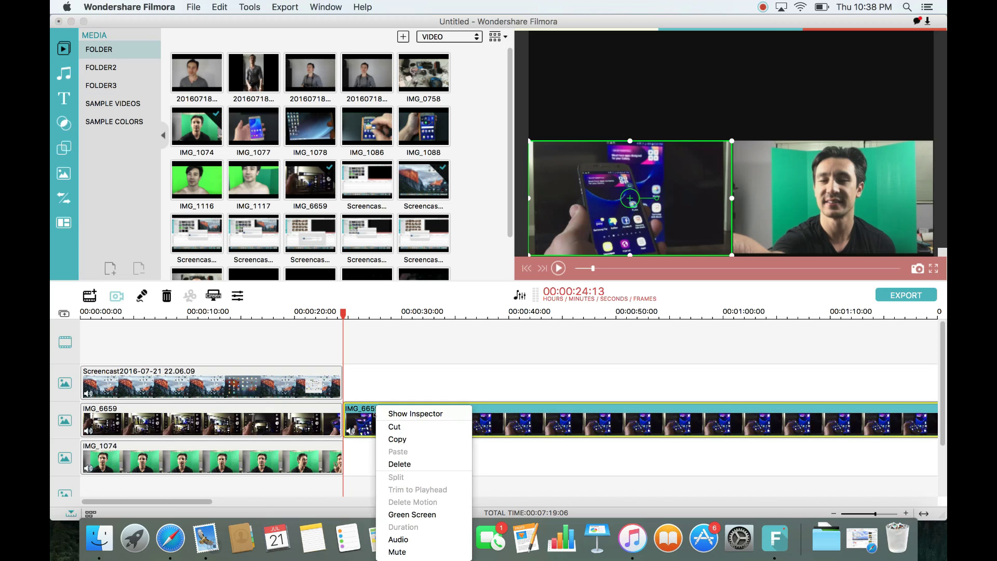
pyautogui.click(416, 462)
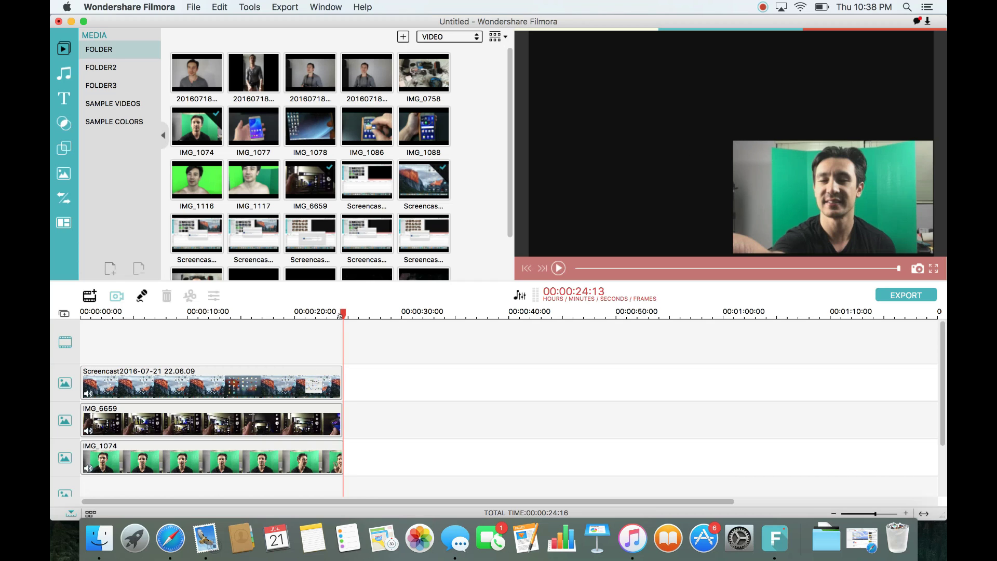
# - Add the Common title Rotate in and Fade in at the timeline's start and extend it to the end of the clips
pyautogui.moveTo(343, 313); pyautogui.dragTo(146, 315)
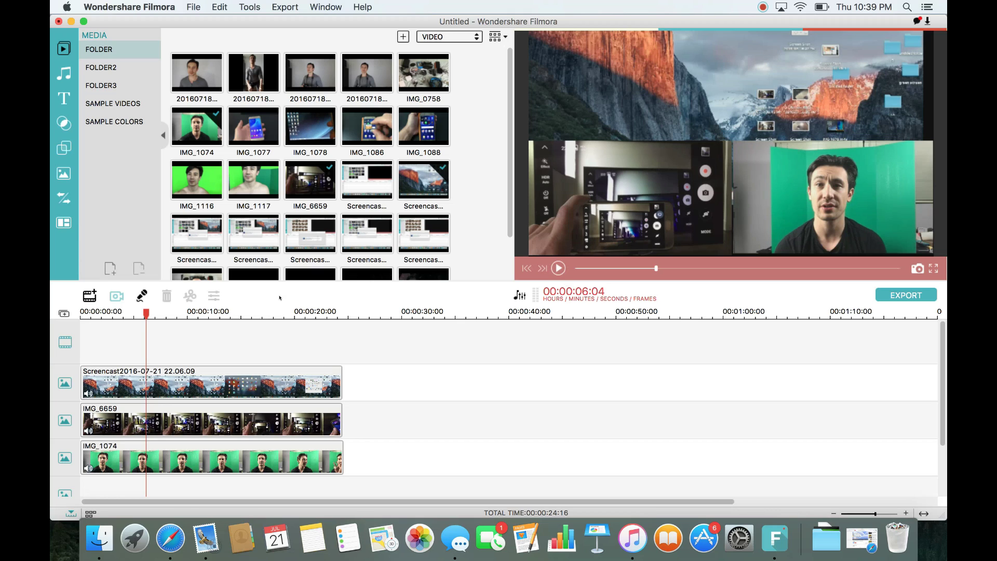
pyautogui.click(64, 98)
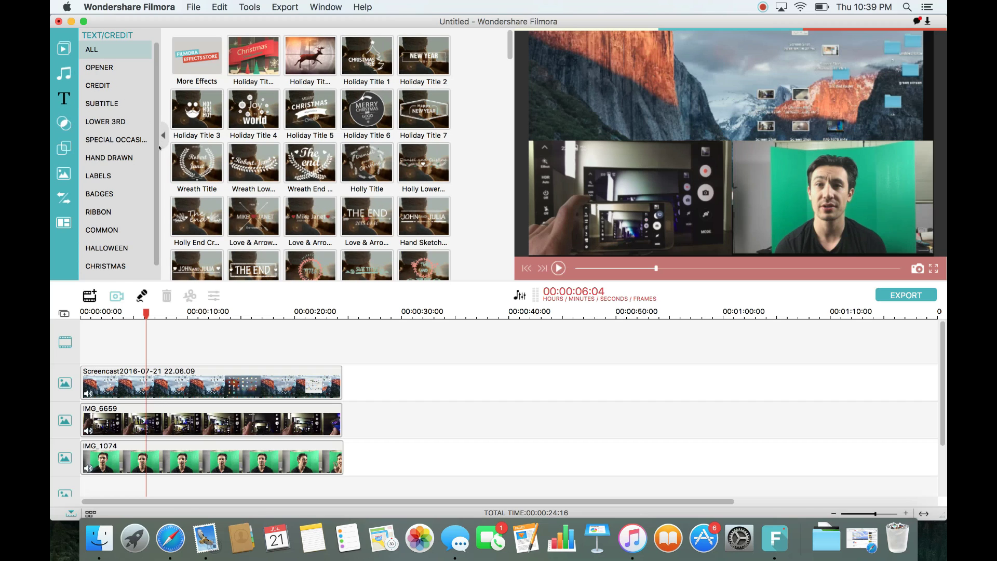
pyautogui.scroll(-1, 157, 111)
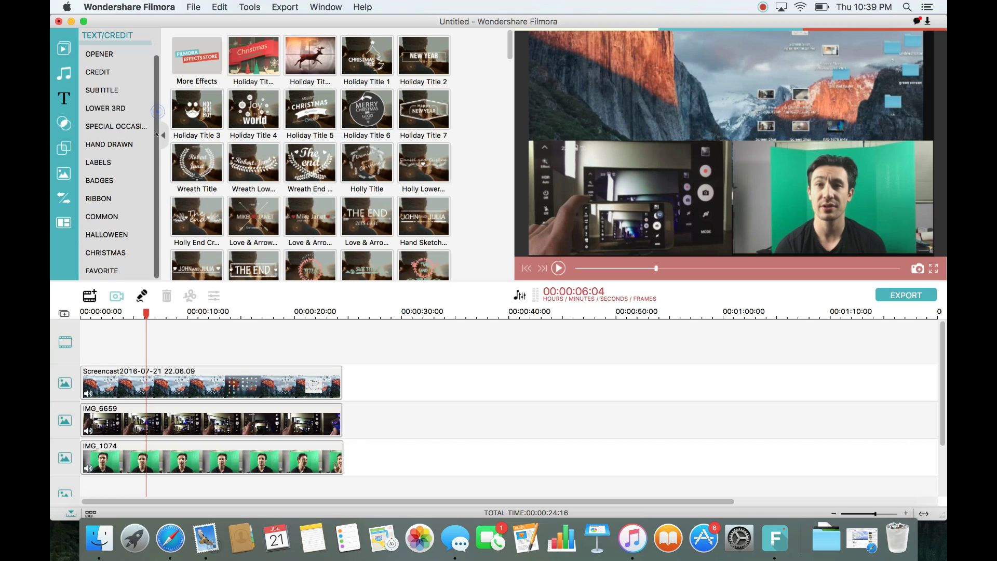
pyautogui.scroll(1, 154, 129)
pyautogui.scroll(-1, 154, 150)
pyautogui.click(108, 217)
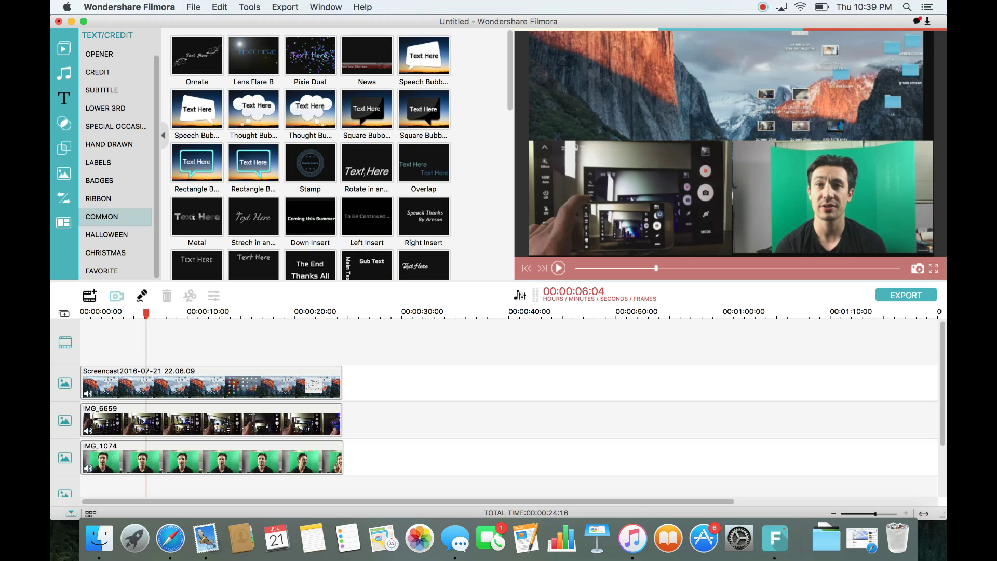
pyautogui.click(365, 172)
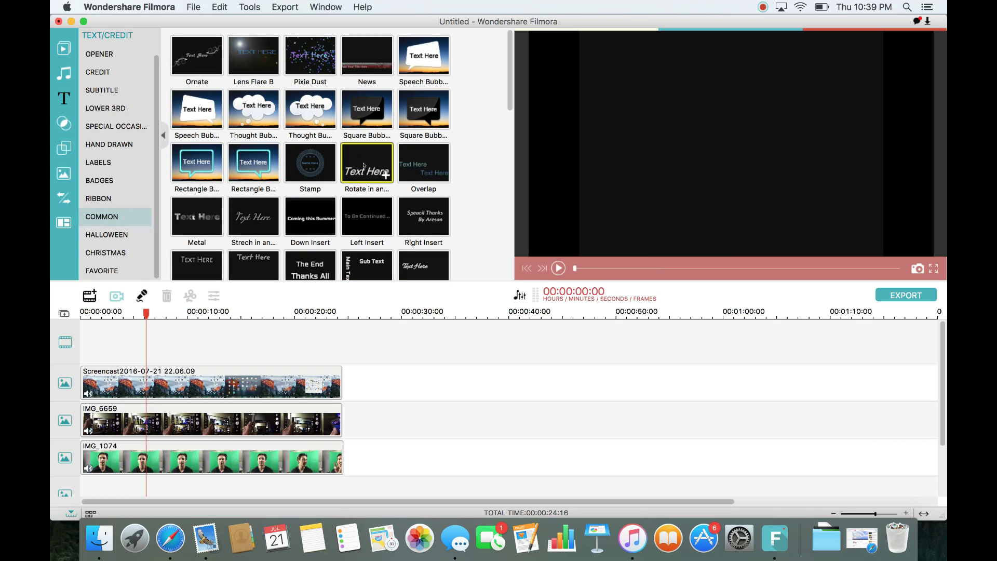
pyautogui.doubleClick(364, 165)
pyautogui.moveTo(364, 164); pyautogui.dragTo(83, 467)
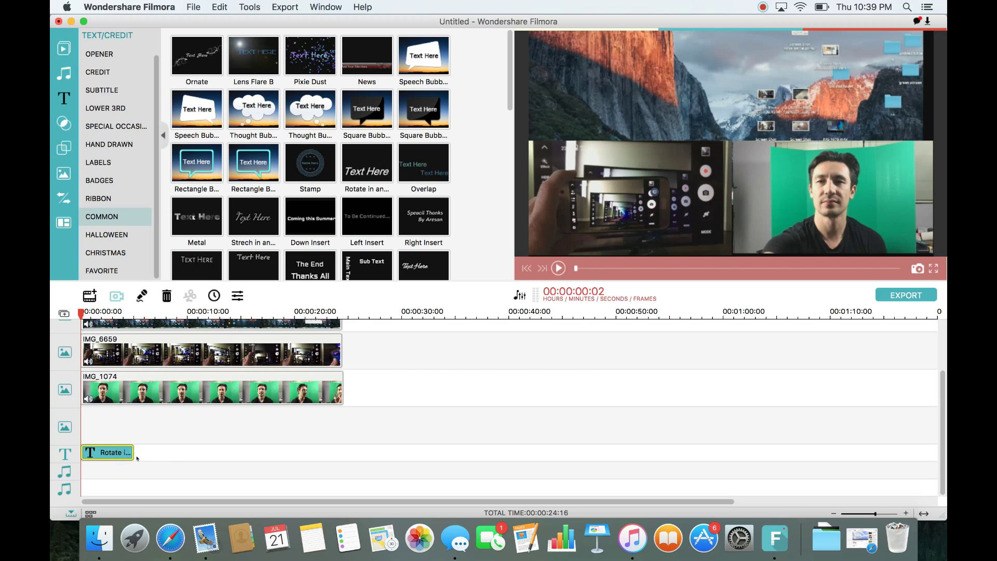
pyautogui.moveTo(130, 452); pyautogui.dragTo(340, 449)
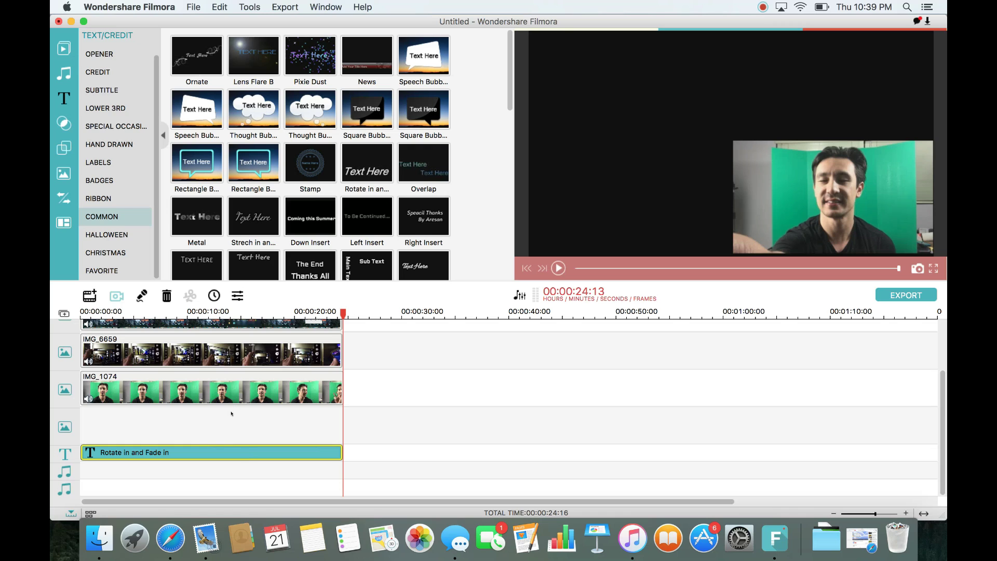
# - In the title's editor, replace the default text box with a new one and place it over the upper part of the lower-left clip
pyautogui.doubleClick(193, 452)
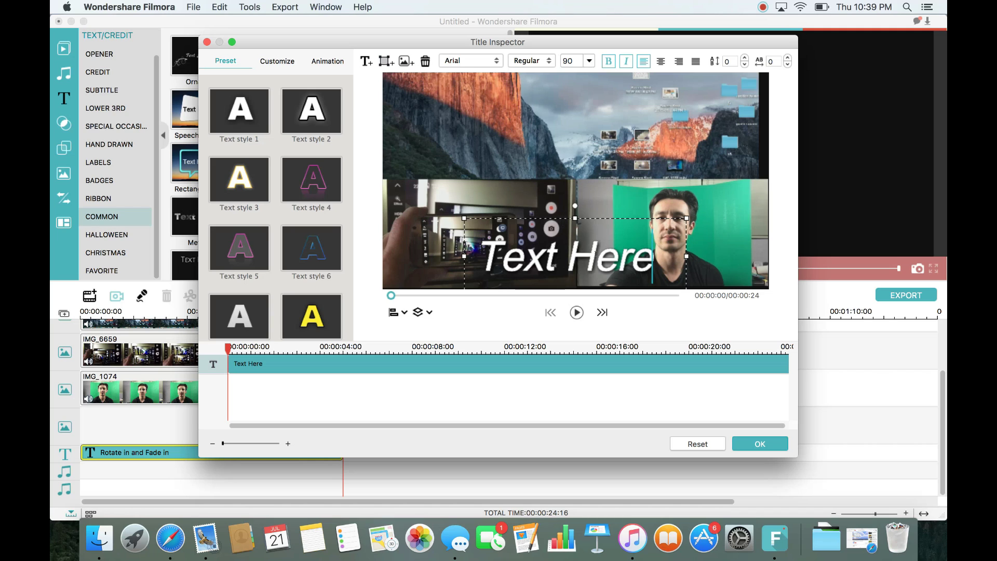
pyautogui.moveTo(627, 214); pyautogui.dragTo(603, 134)
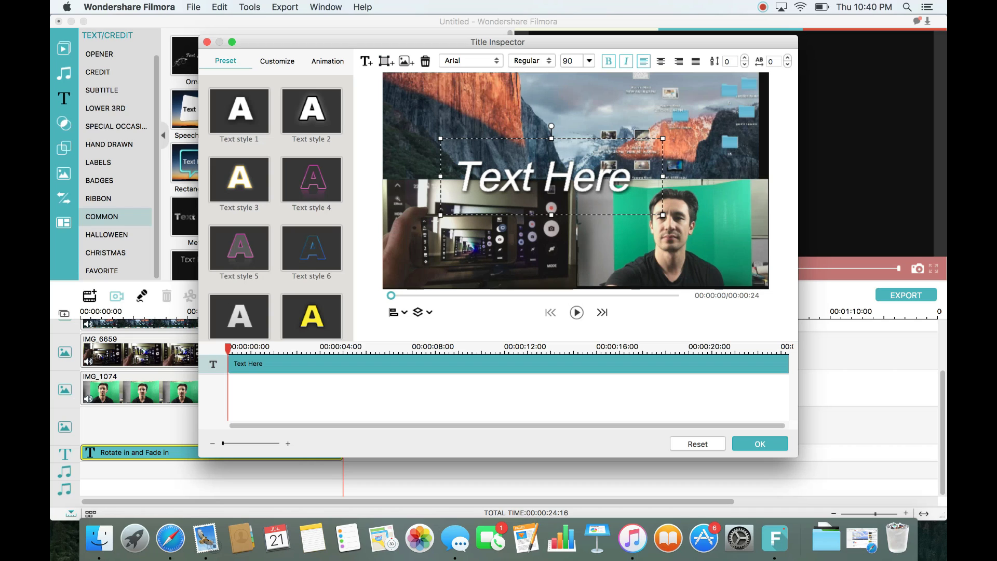
pyautogui.click(425, 61)
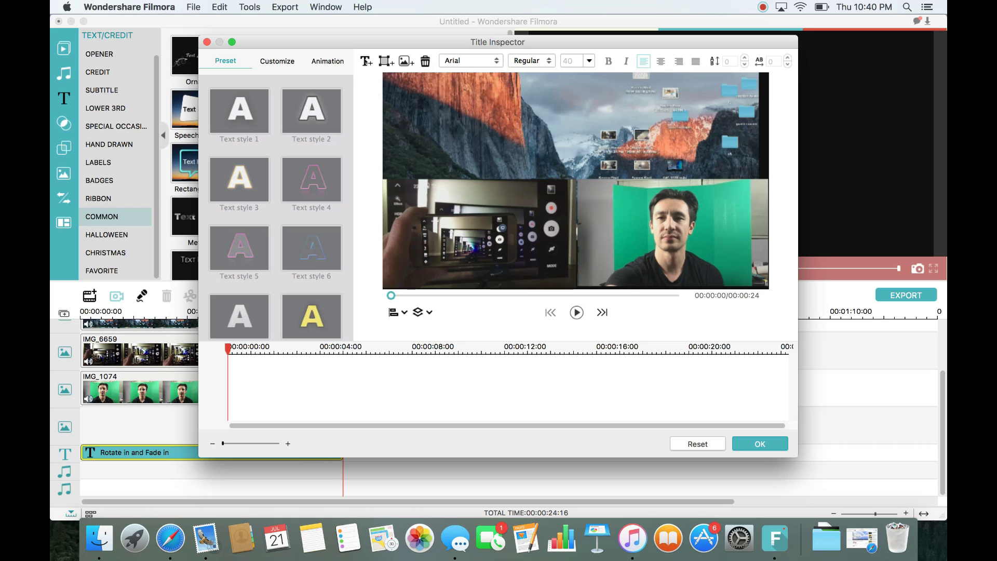
pyautogui.click(366, 61)
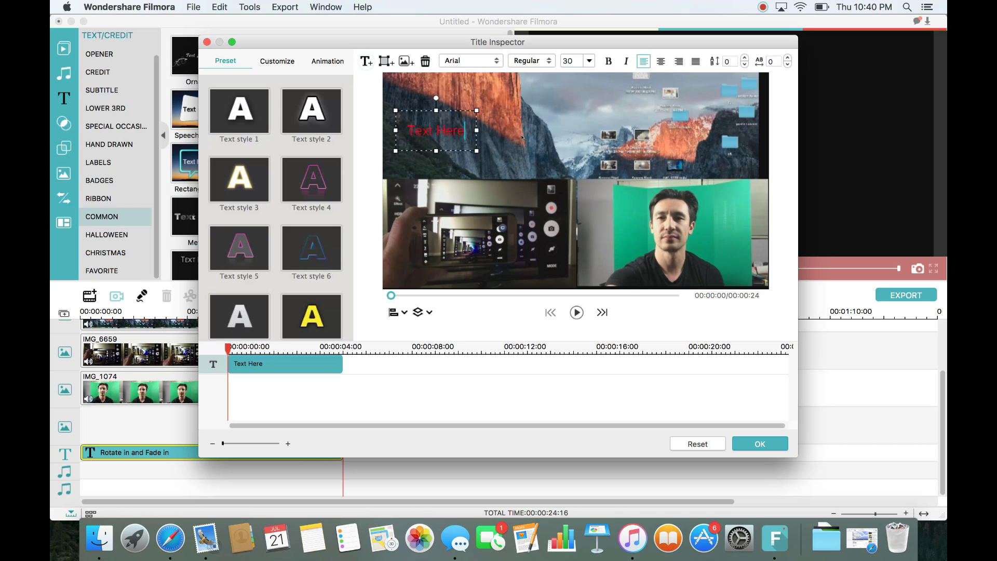
pyautogui.moveTo(459, 107); pyautogui.dragTo(444, 190)
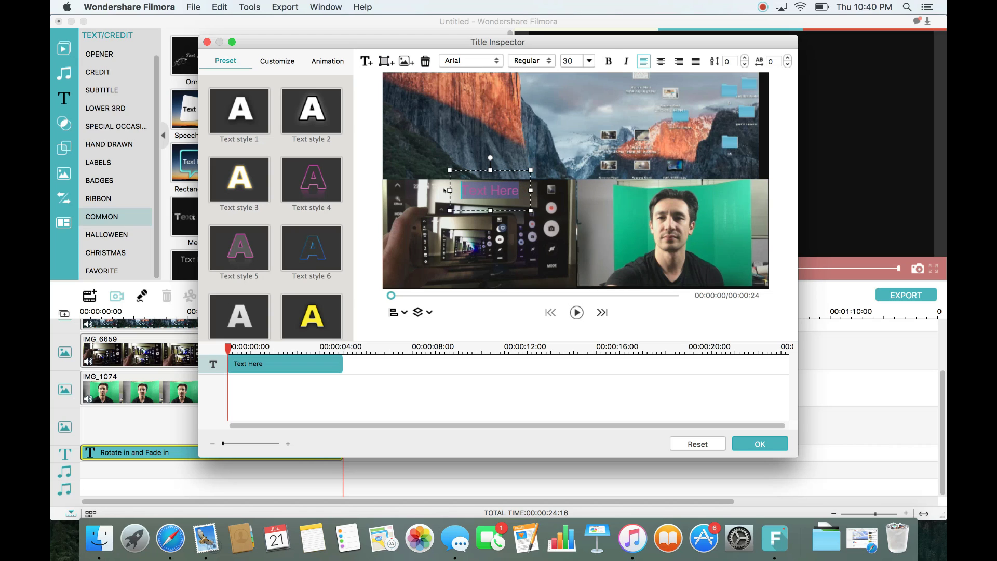
# - Enter POKEMON in the new text box, move it to the lower edge of the lower-left clip and apply Text style 1
pyautogui.write('P')
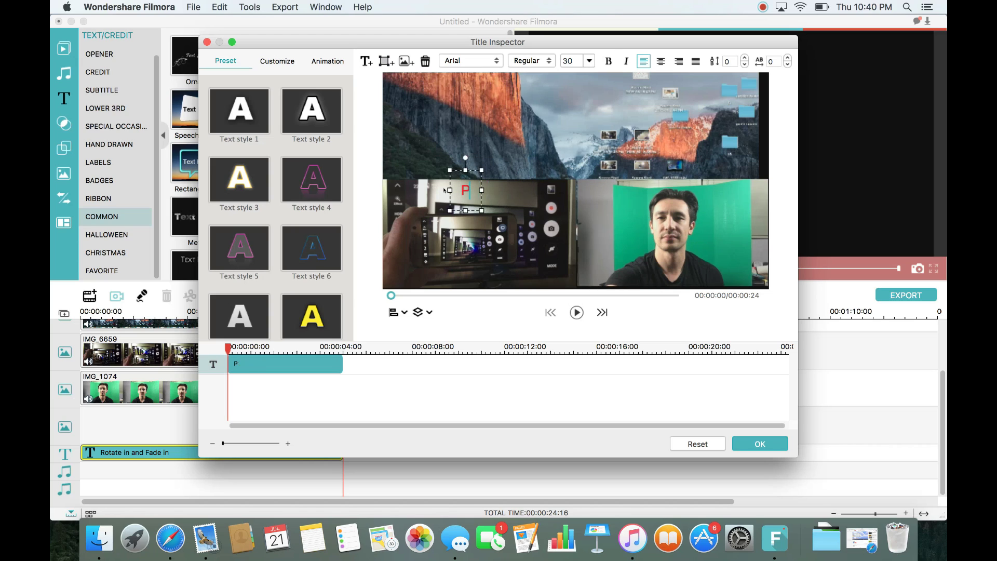
pyautogui.write('OKEM')
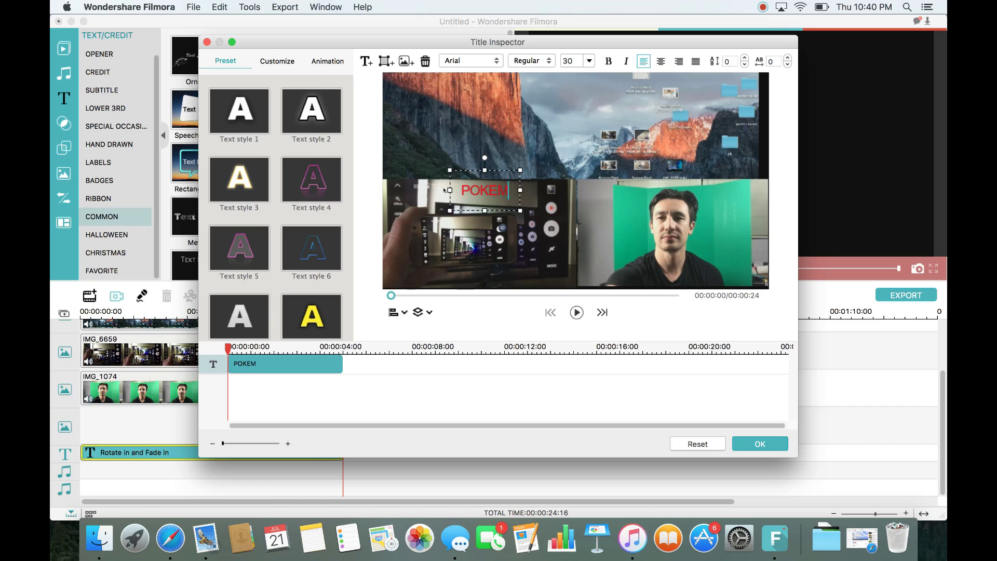
pyautogui.write('ON')
pyautogui.moveTo(521, 167); pyautogui.dragTo(502, 246)
pyautogui.click(253, 111)
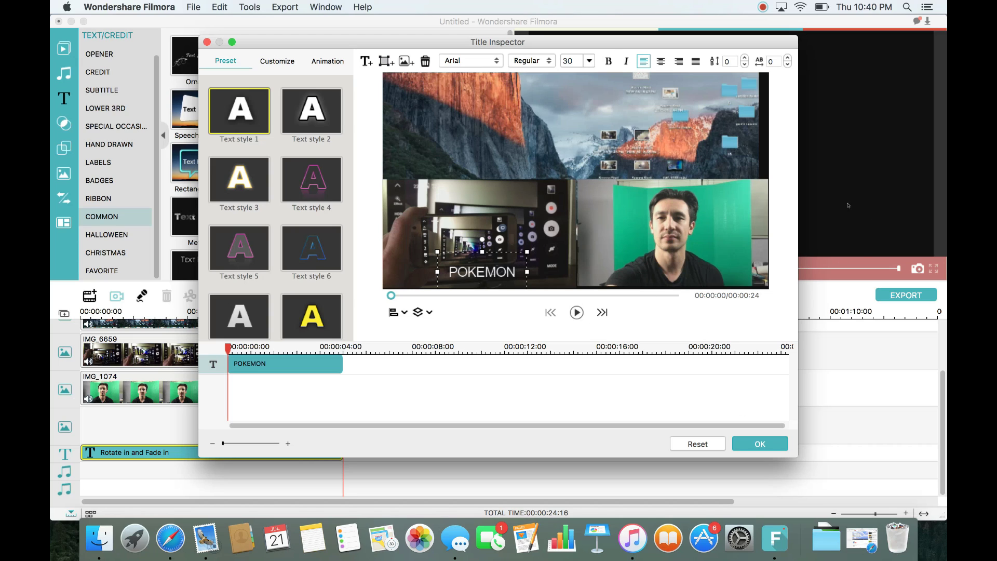
# - Play a short preview, try POKEMON larger, and shrink it back into place along the lower edge of the lower-left clip
pyautogui.click(576, 312)
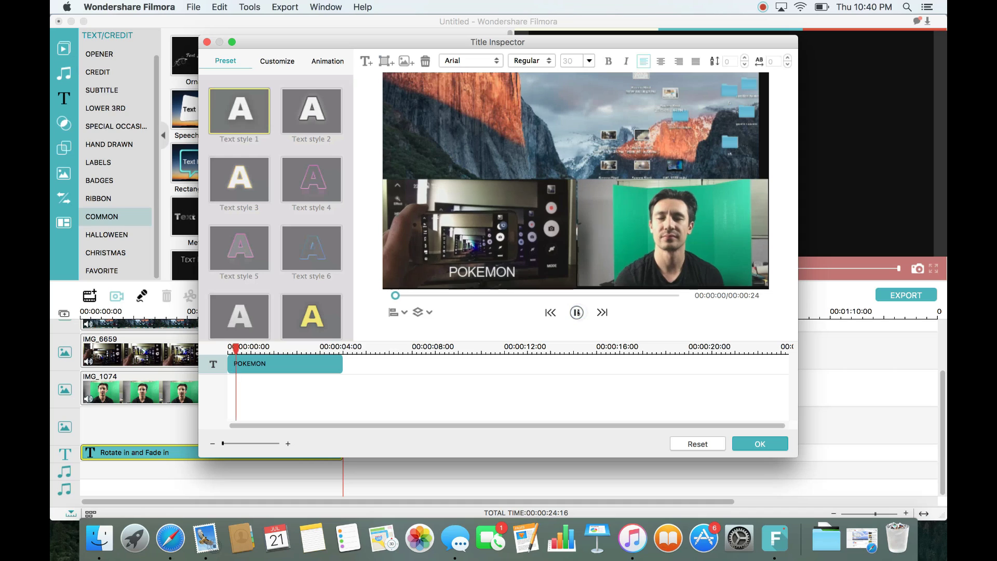
pyautogui.click(577, 313)
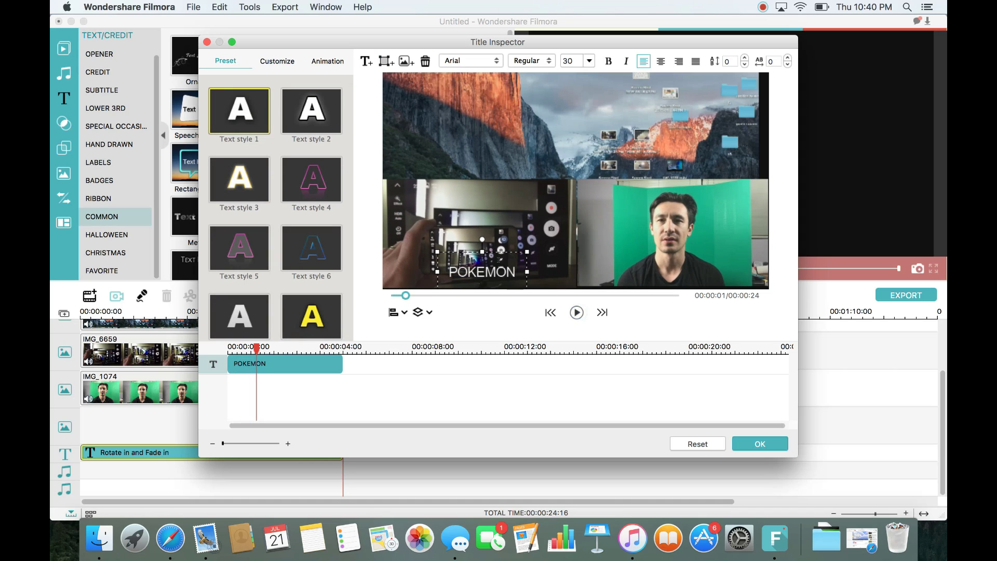
pyautogui.moveTo(526, 251); pyautogui.dragTo(668, 215)
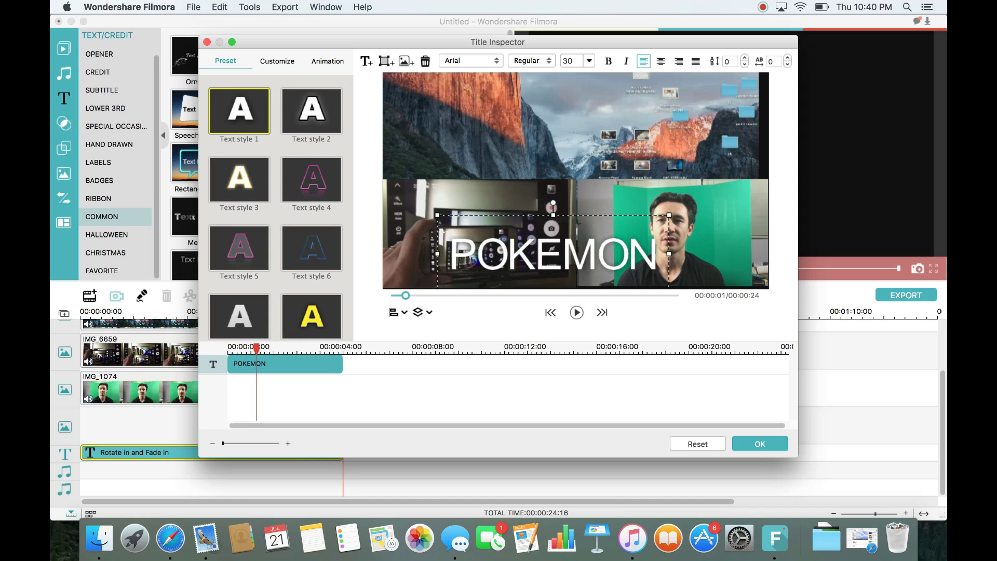
pyautogui.moveTo(590, 205); pyautogui.dragTo(590, 123)
pyautogui.moveTo(663, 126); pyautogui.dragTo(500, 251)
pyautogui.click(694, 246)
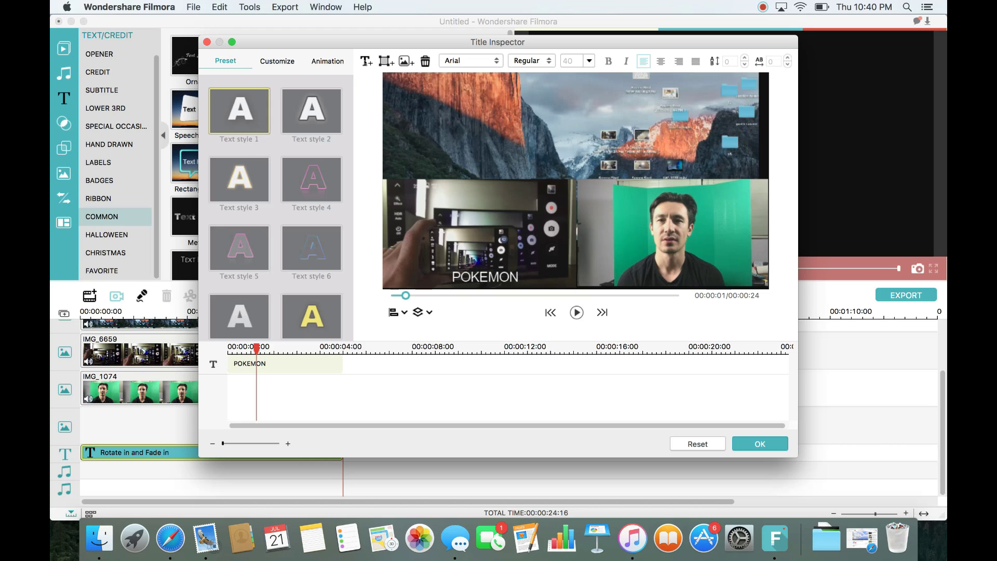
# - Add a second text box to the title and replace its placeholder with GREEN
pyautogui.click(366, 60)
pyautogui.press('BackSpace')
pyautogui.press('BackSpace')
pyautogui.press('BackSpace')
pyautogui.press('BackSpace')
pyautogui.press('BackSpace')
pyautogui.press('BackSpace')
pyautogui.press('BackSpace')
pyautogui.press('BackSpace')
pyautogui.press('BackSpace')
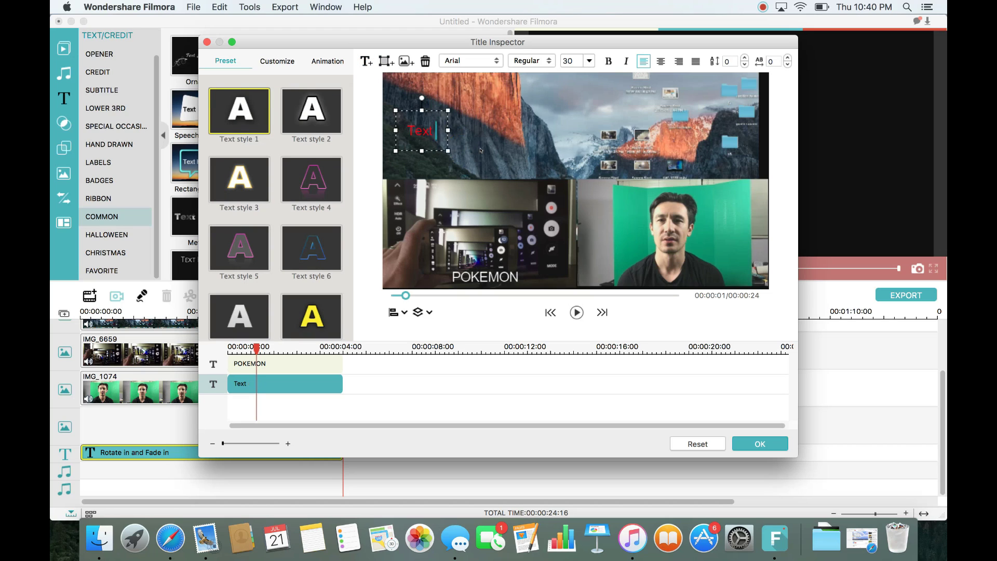
pyautogui.write('GREEN')
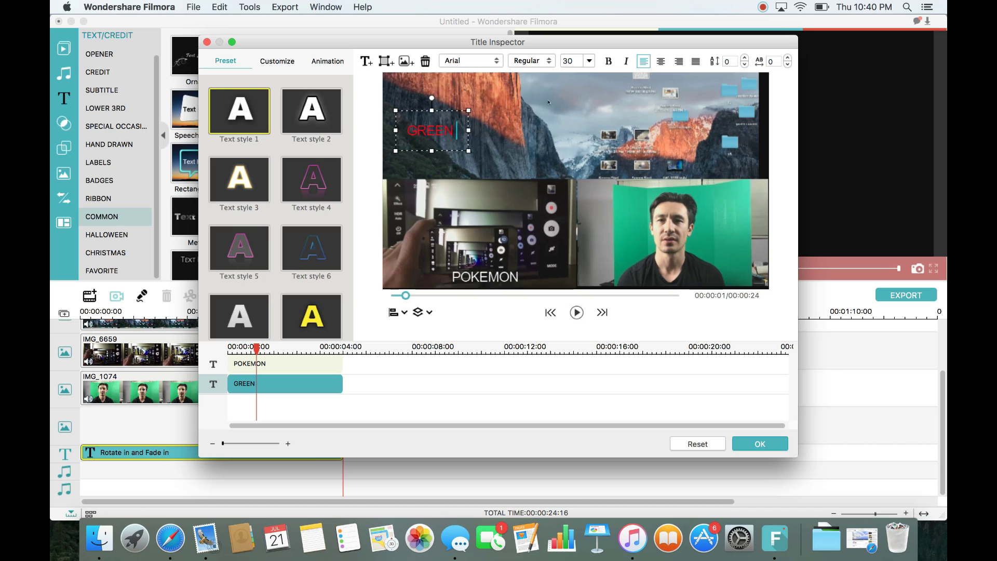
# - Try Bangla MN and Chalkboard on the GREEN text and settle on the Chalkduster font
pyautogui.click(497, 62)
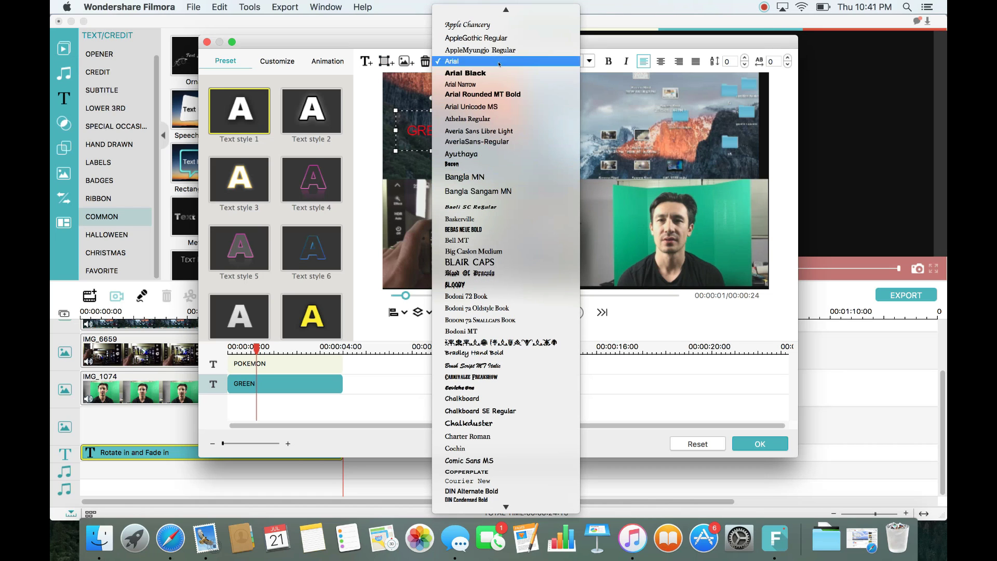
pyautogui.click(488, 178)
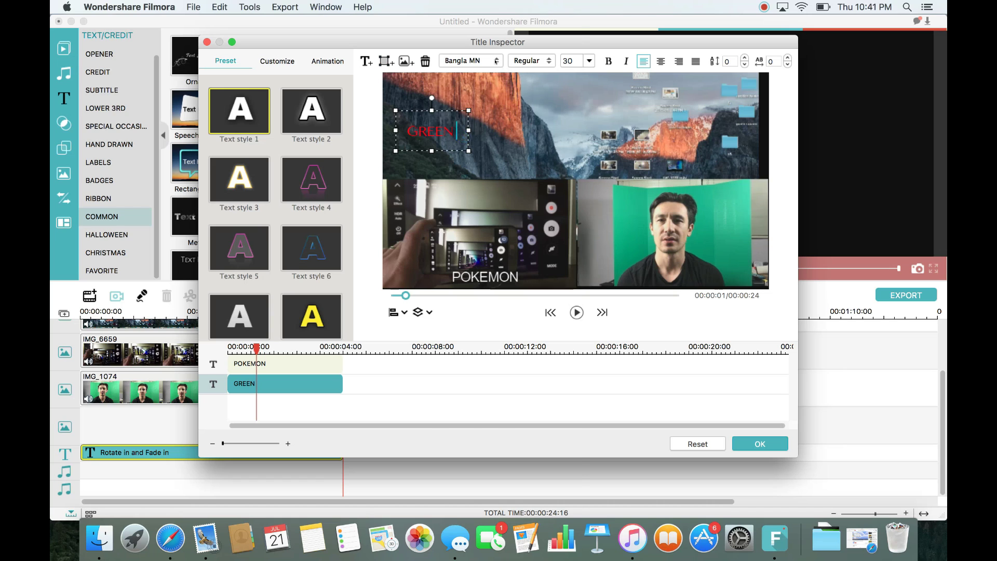
pyautogui.click(496, 61)
pyautogui.click(502, 281)
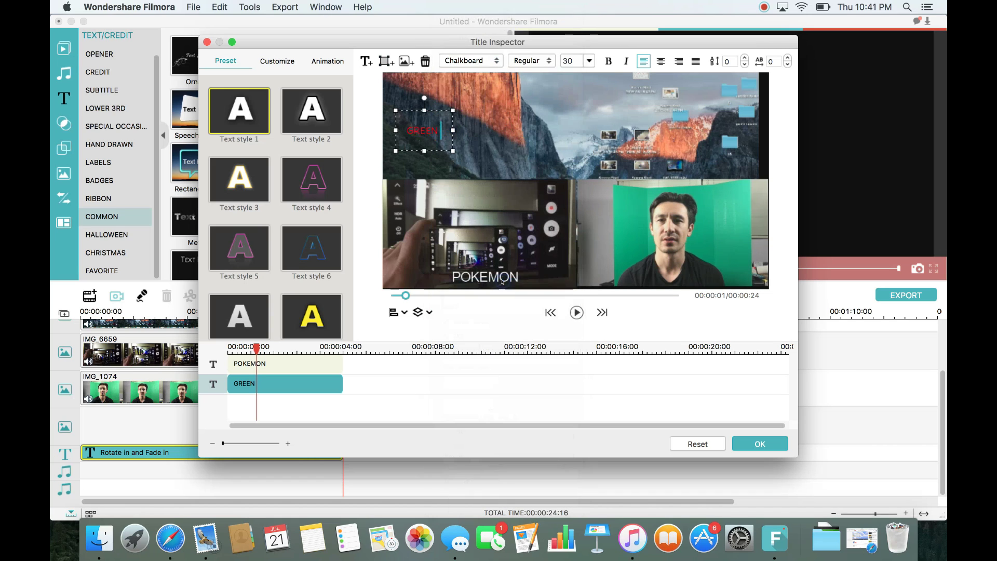
pyautogui.click(496, 61)
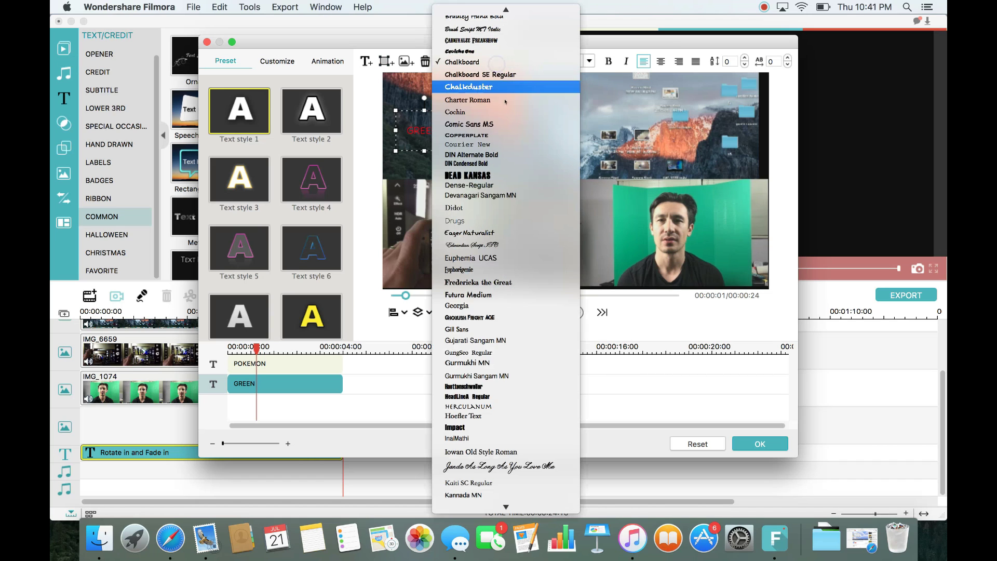
pyautogui.click(493, 87)
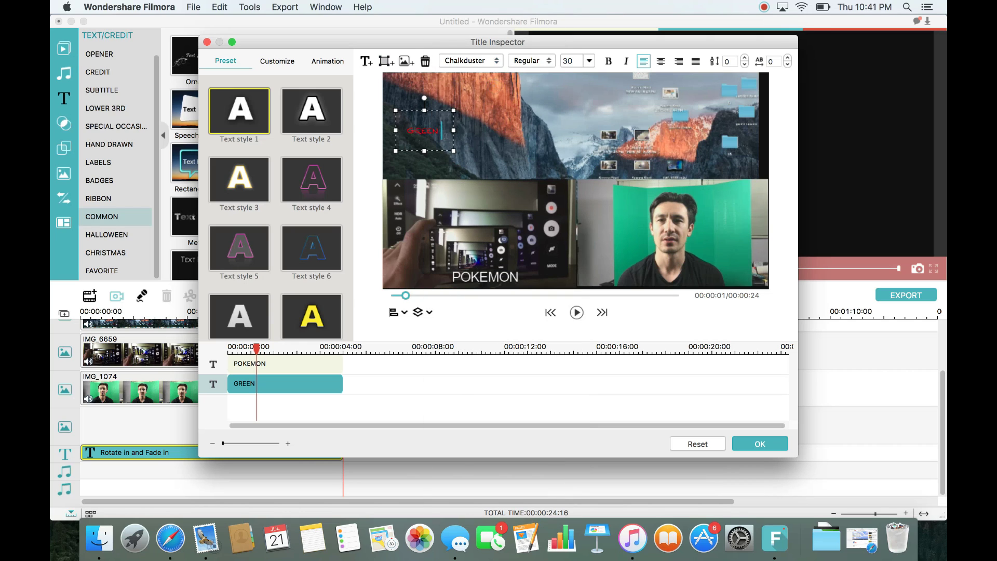
# - Clear the second text box and enter GREEN SCREEN in it
pyautogui.press('BackSpace')
pyautogui.press('BackSpace')
pyautogui.press('BackSpace')
pyautogui.press('BackSpace')
pyautogui.press('BackSpace')
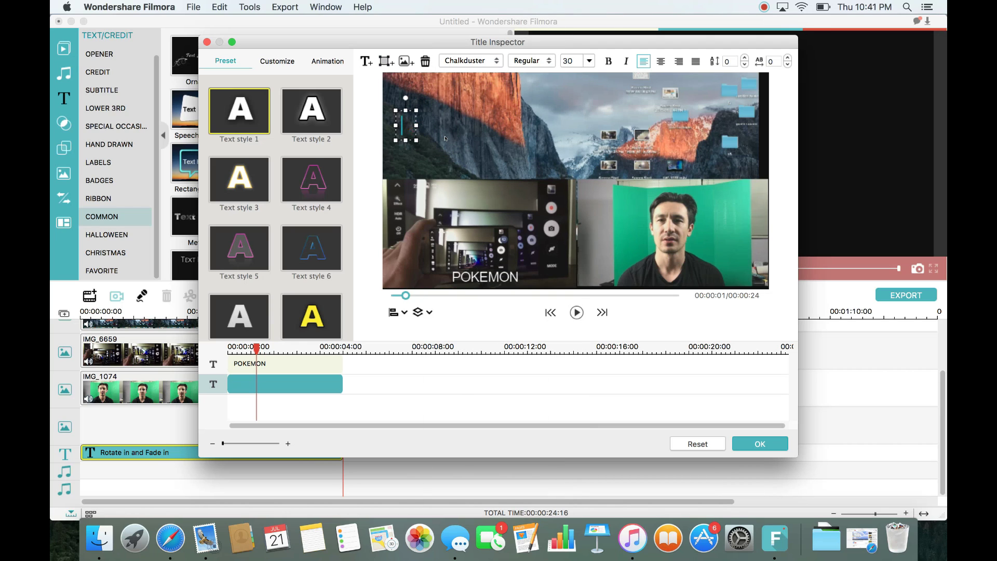
pyautogui.write('GREEN S')
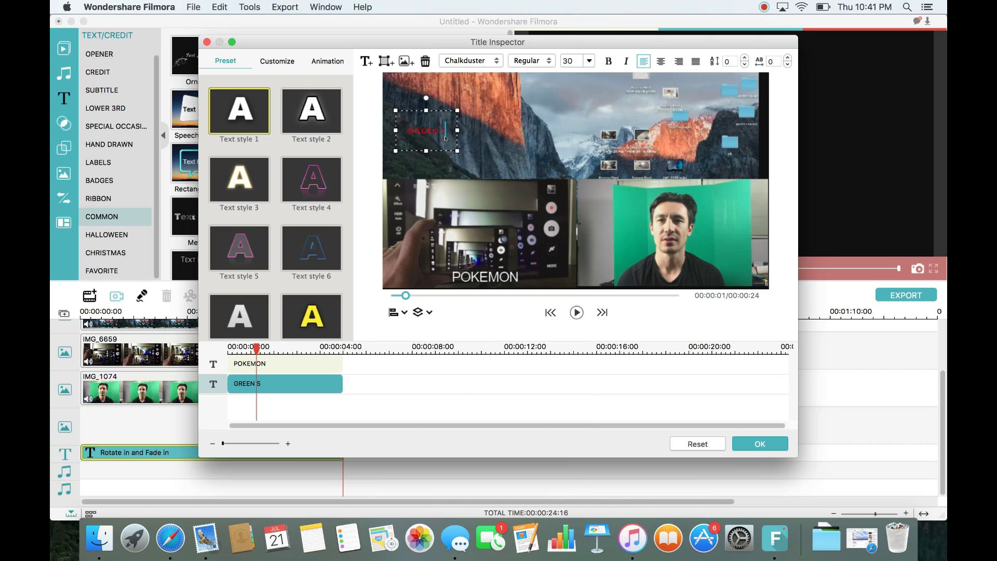
pyautogui.write('CREEN')
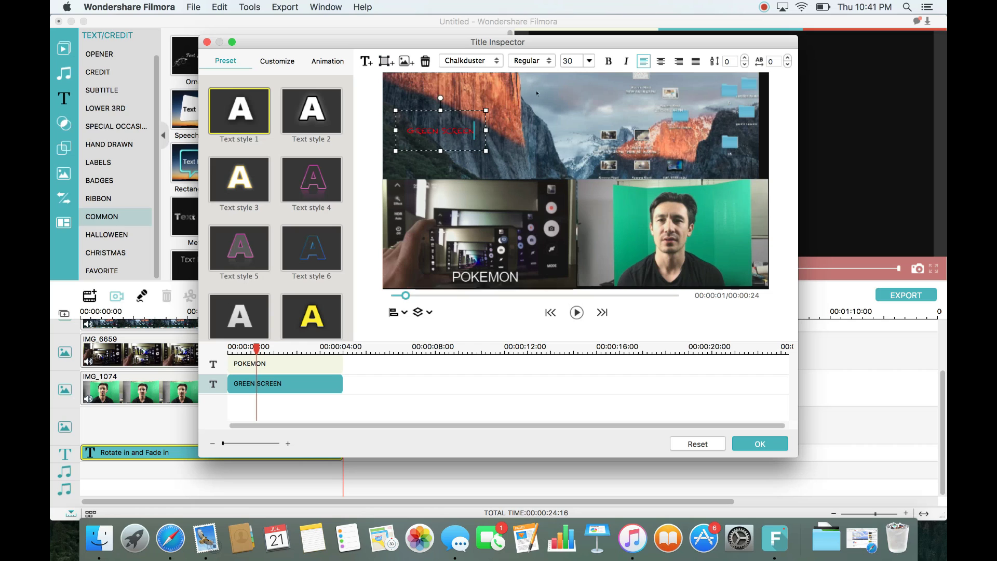
# - Set the GREEN SCREEN text to size 50 and place it along the lower edge of the lower-right clip
pyautogui.click(589, 61)
pyautogui.click(568, 110)
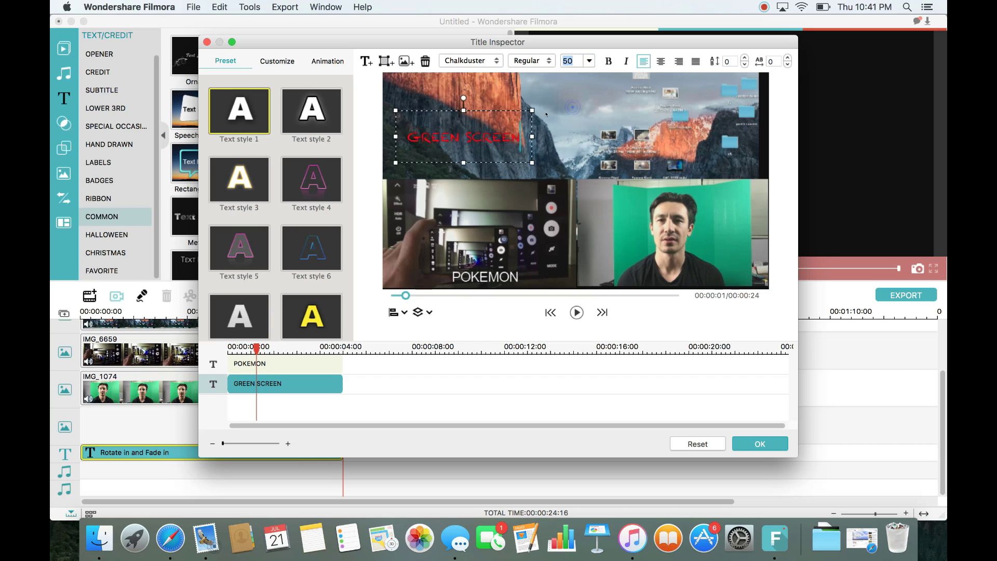
pyautogui.moveTo(512, 106); pyautogui.dragTo(719, 248)
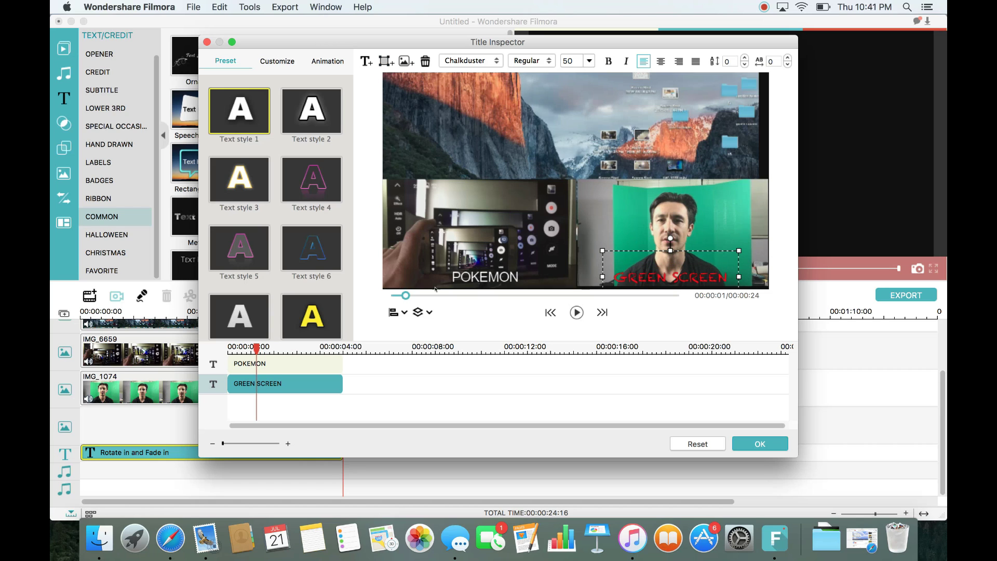
# - Preview the title with both texts from the start
pyautogui.click(397, 296)
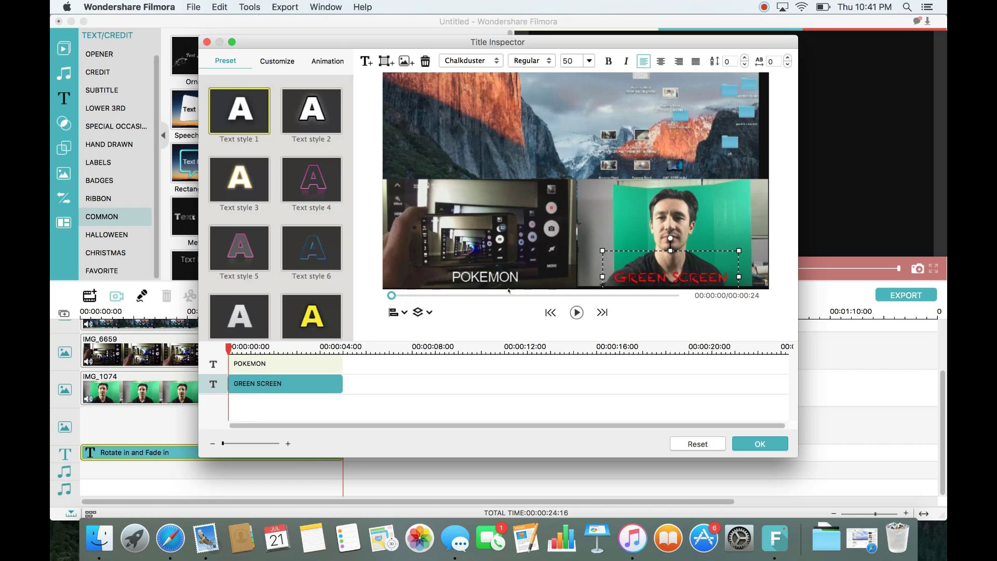
pyautogui.click(576, 312)
pyautogui.click(494, 211)
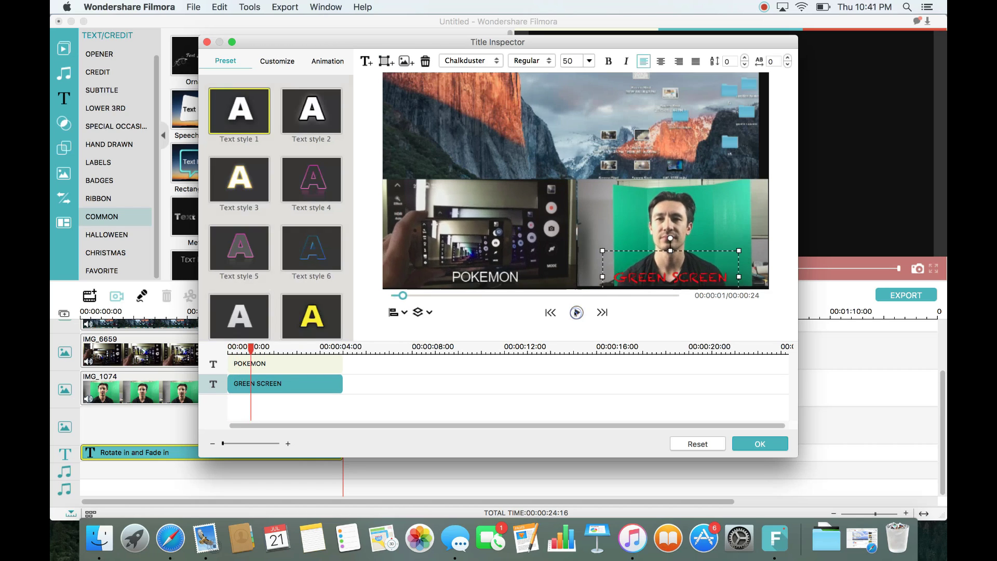
# - Apply the Fly to zoom in animation to POKEMON and the animation directly below Fly in and Fade out to GREEN SCREEN
pyautogui.click(497, 280)
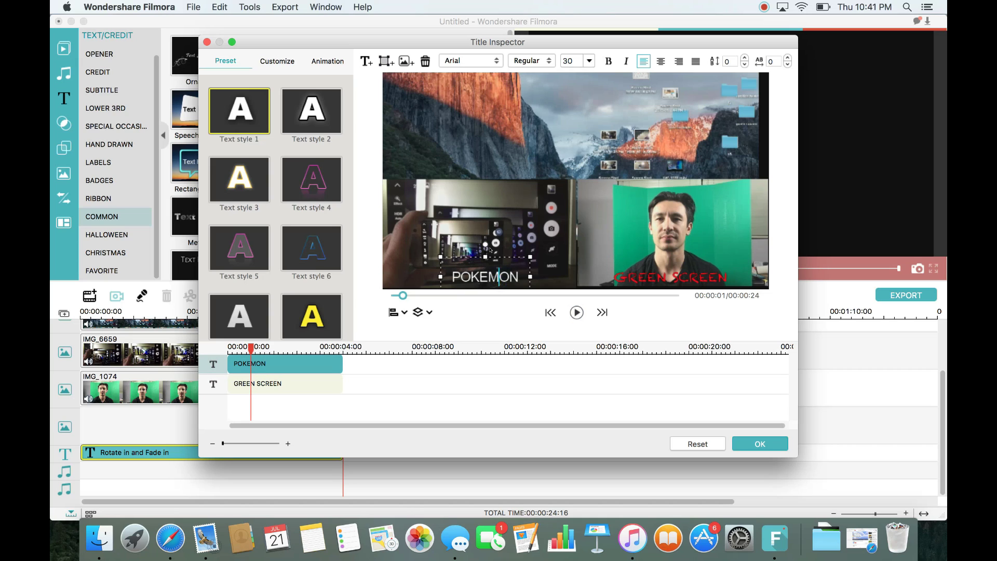
pyautogui.click(326, 62)
pyautogui.click(243, 182)
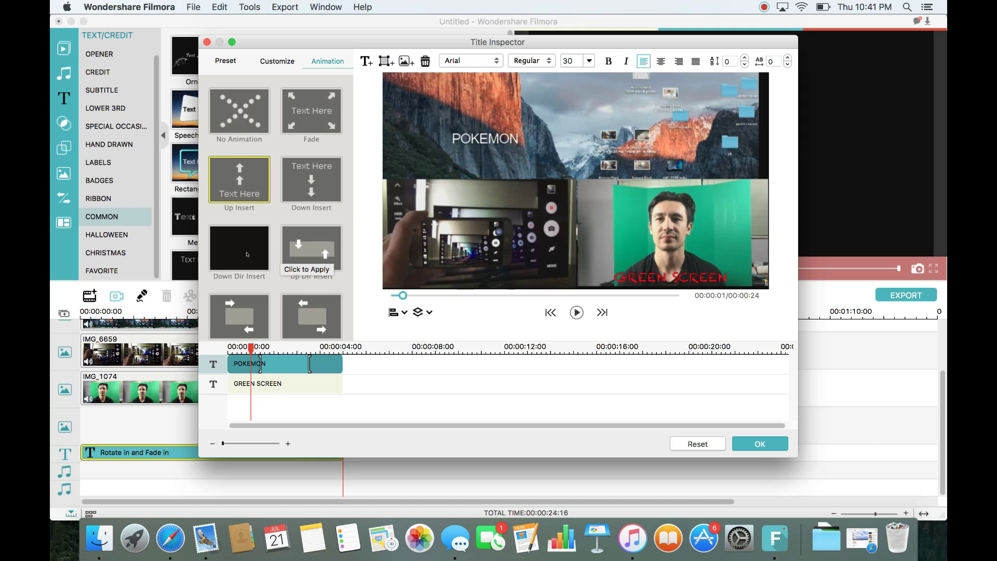
pyautogui.click(306, 310)
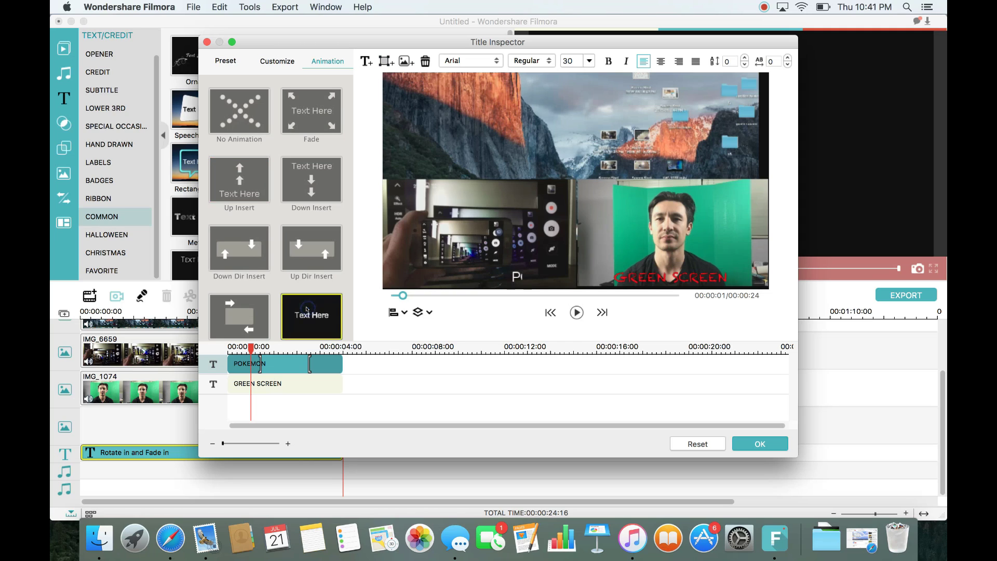
pyautogui.scroll(-10, 300, 217)
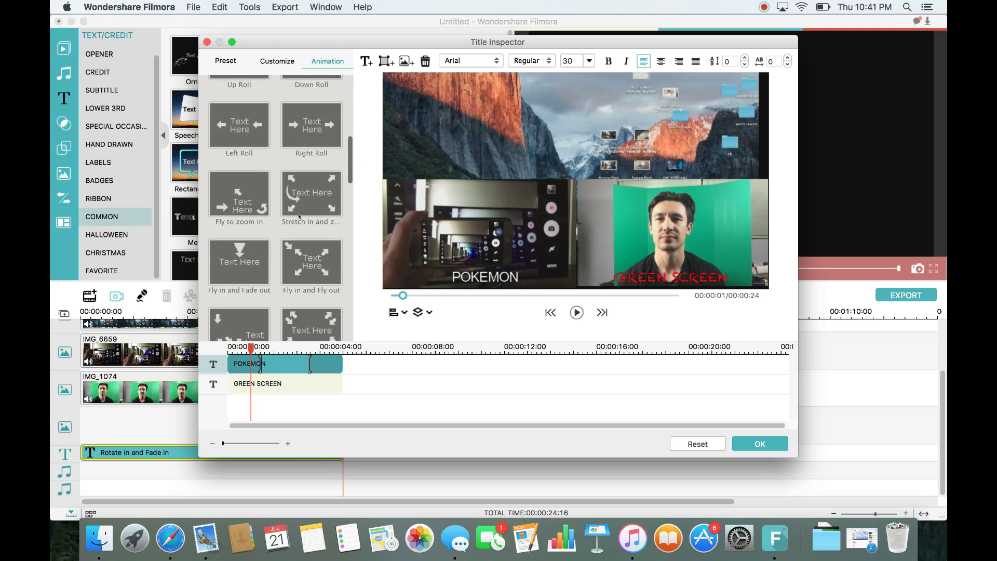
pyautogui.click(236, 184)
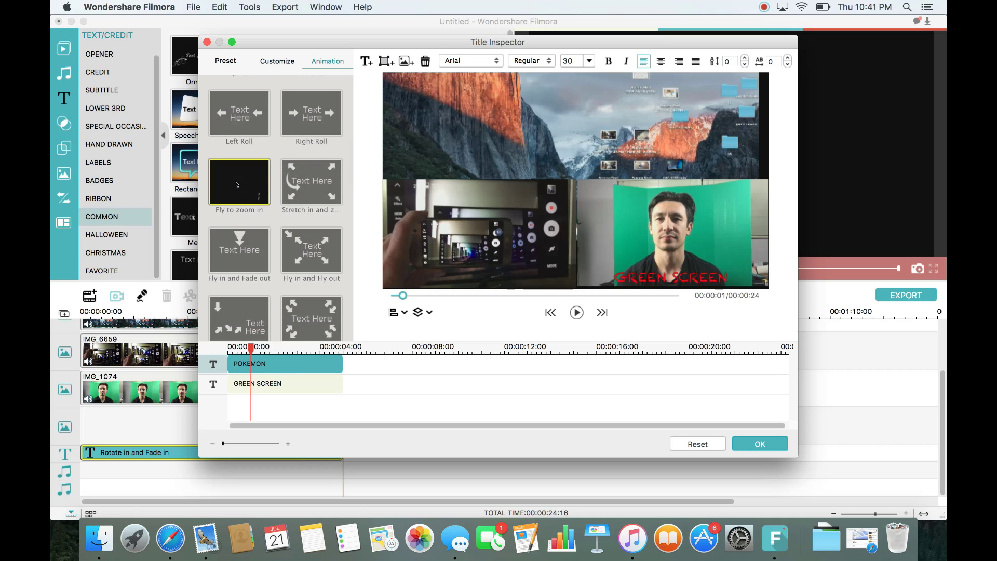
pyautogui.click(671, 271)
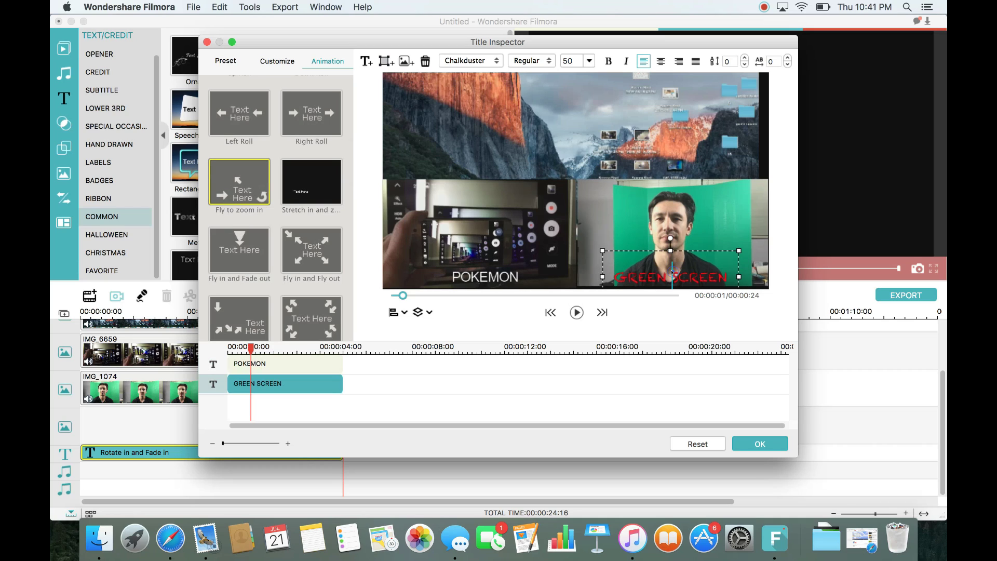
pyautogui.click(244, 317)
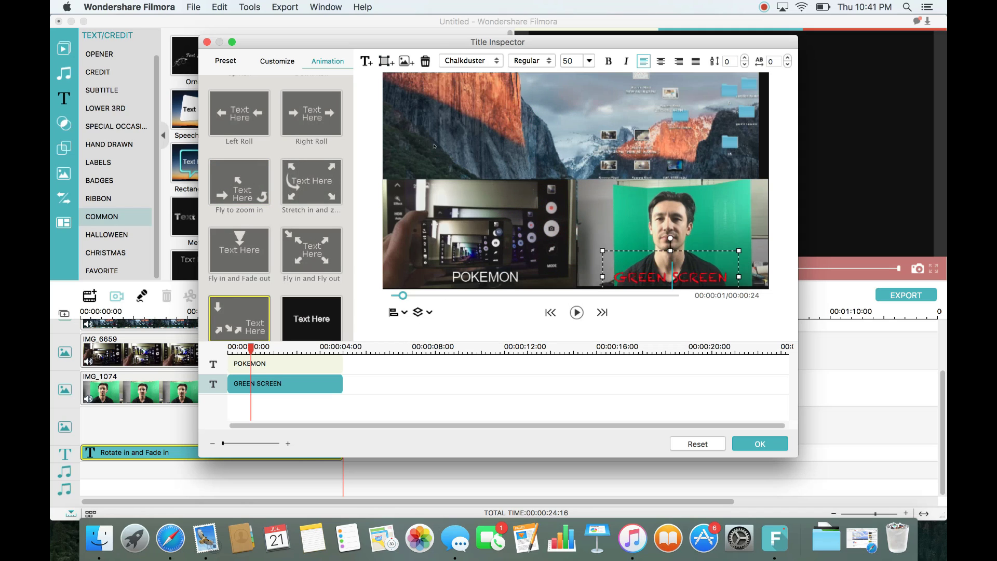
# - Add a third text box to the title and replace its placeholder with FILMORA
pyautogui.click(366, 61)
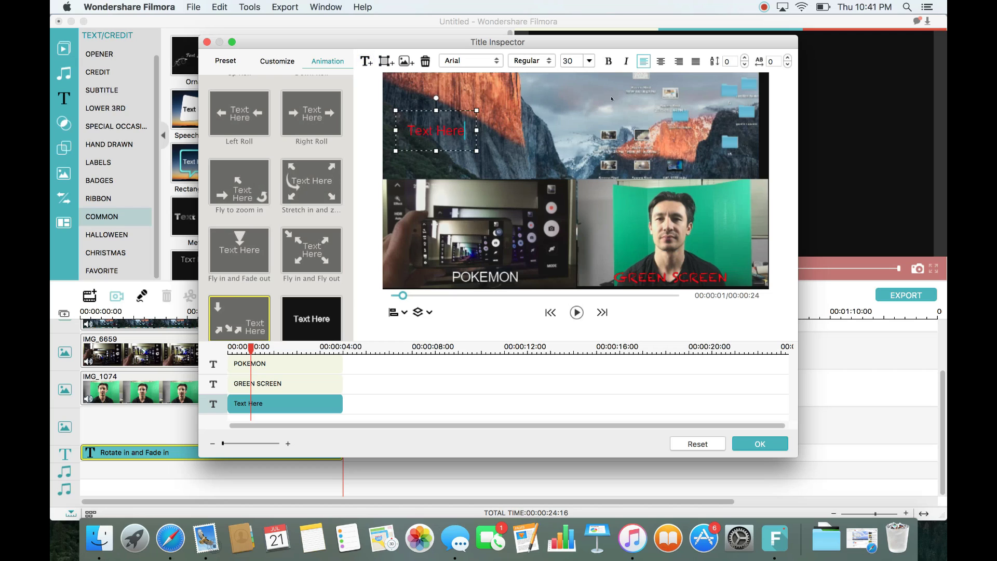
pyautogui.moveTo(467, 129); pyautogui.dragTo(387, 127)
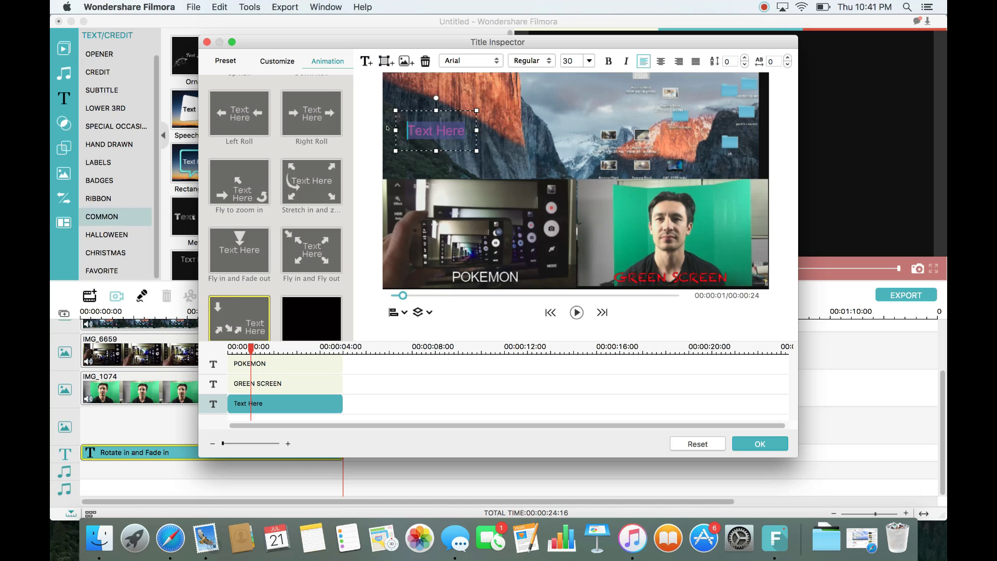
pyautogui.write('FI')
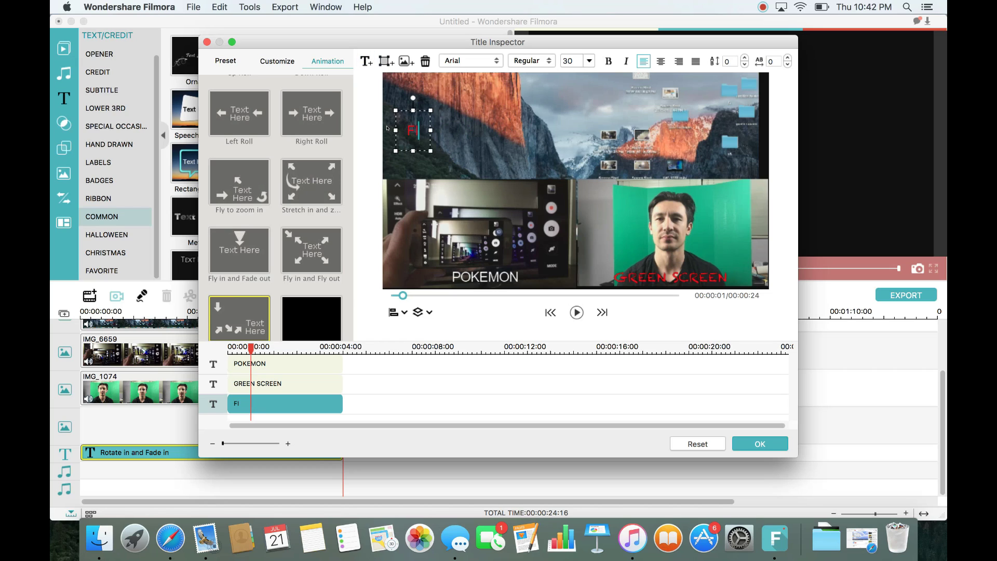
pyautogui.write('LMORA')
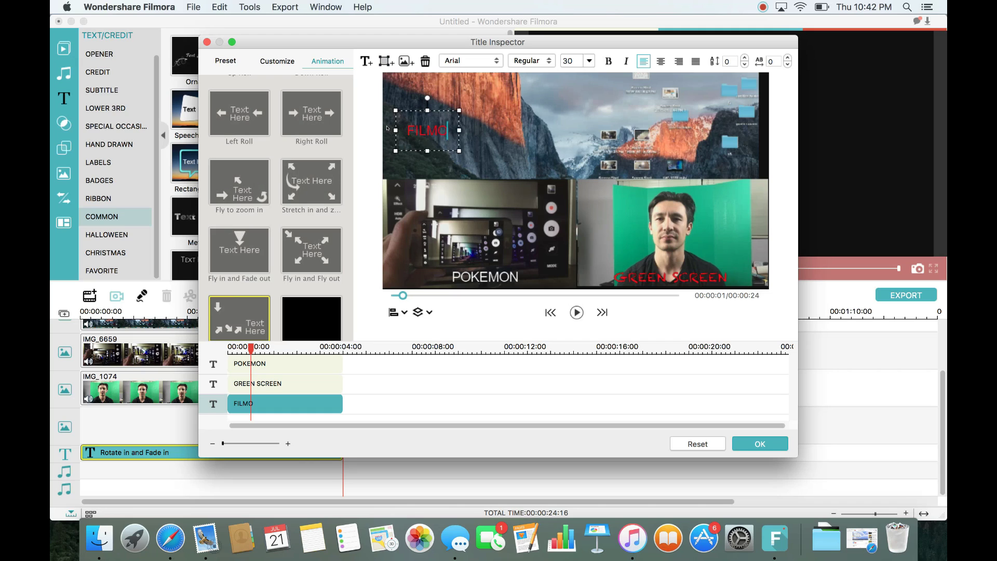
# - Apply the yellow preset text style to FILMORA and center it near the lower edge of the upper clip
pyautogui.click(226, 61)
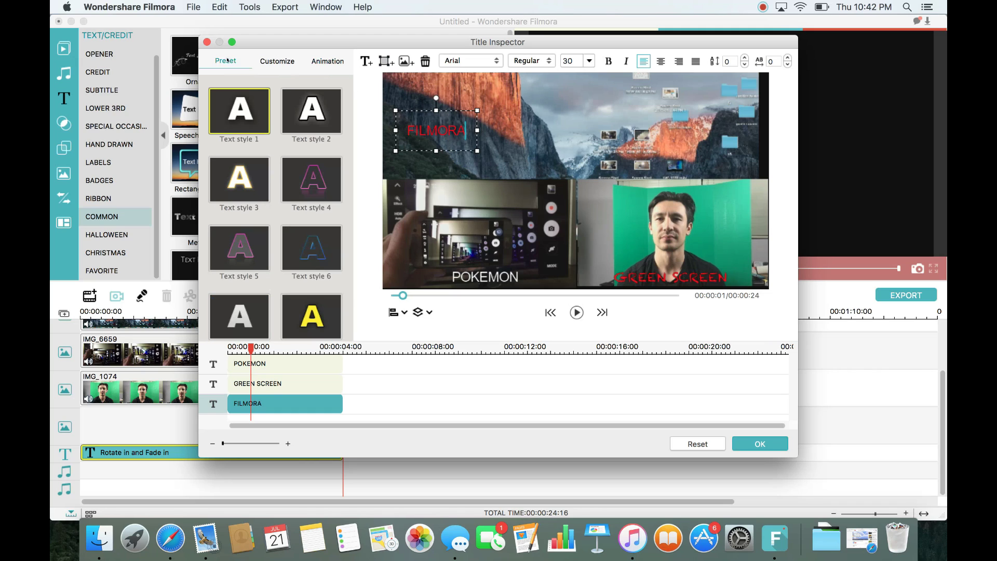
pyautogui.click(317, 306)
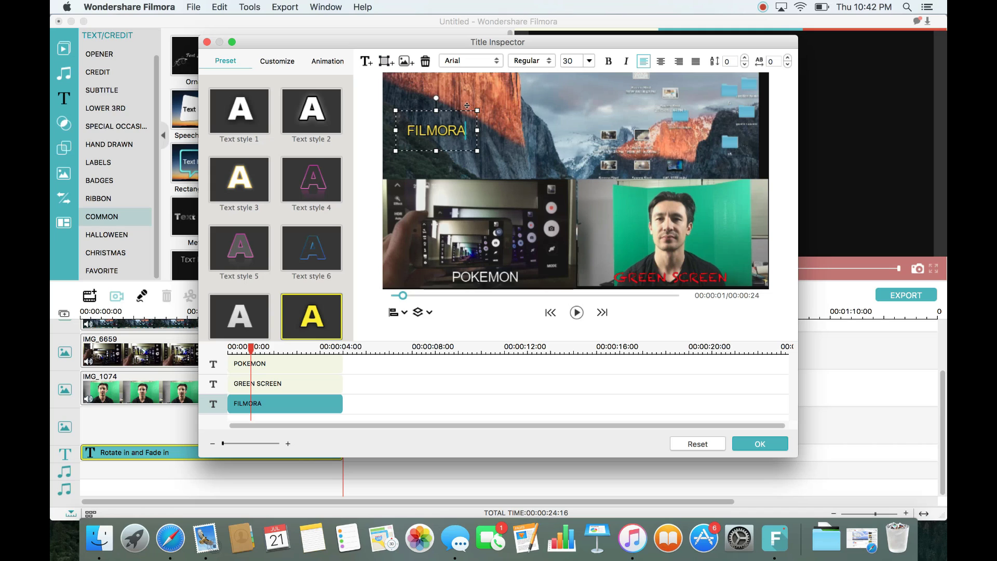
pyautogui.moveTo(466, 105); pyautogui.dragTo(606, 135)
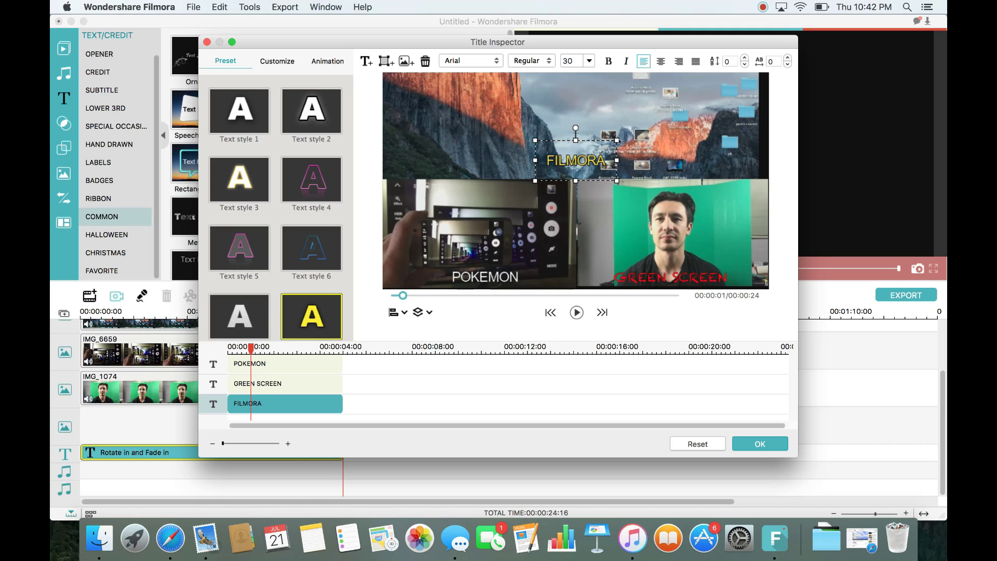
# - Enlarge the FILMORA text over the upper clip and choose Color Fill as its fill type
pyautogui.moveTo(615, 139)
pyautogui.mouseDown()
pyautogui.moveTo(701, 108)
pyautogui.moveTo(606, 121)
pyautogui.moveTo(594, 161)
pyautogui.moveTo(619, 123)
pyautogui.mouseUp()
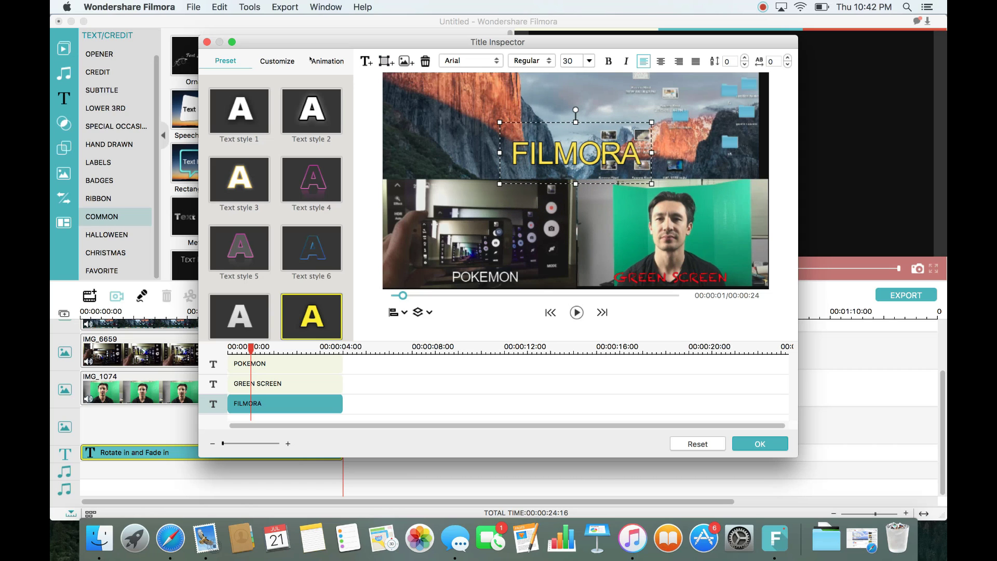
pyautogui.click(277, 61)
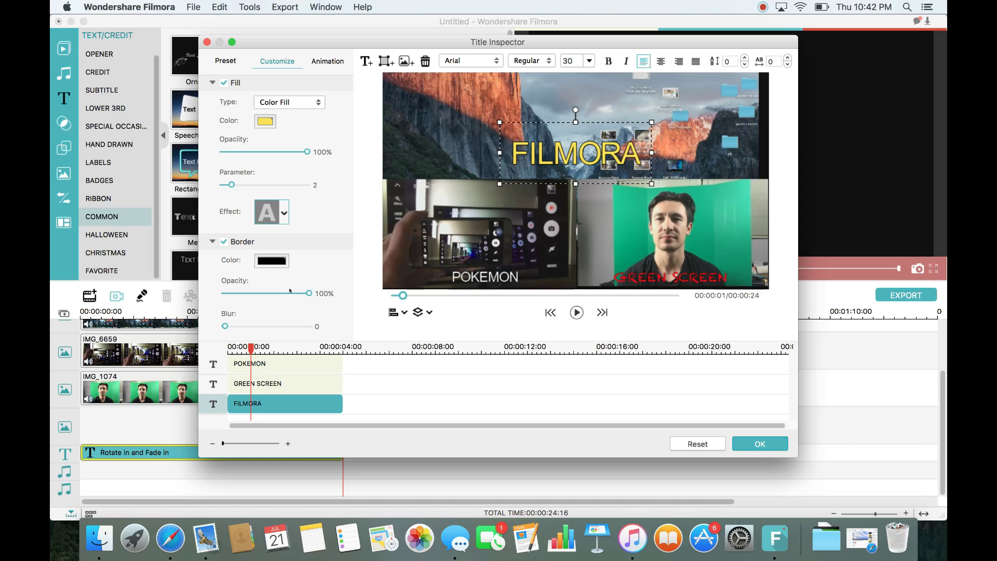
pyautogui.click(318, 105)
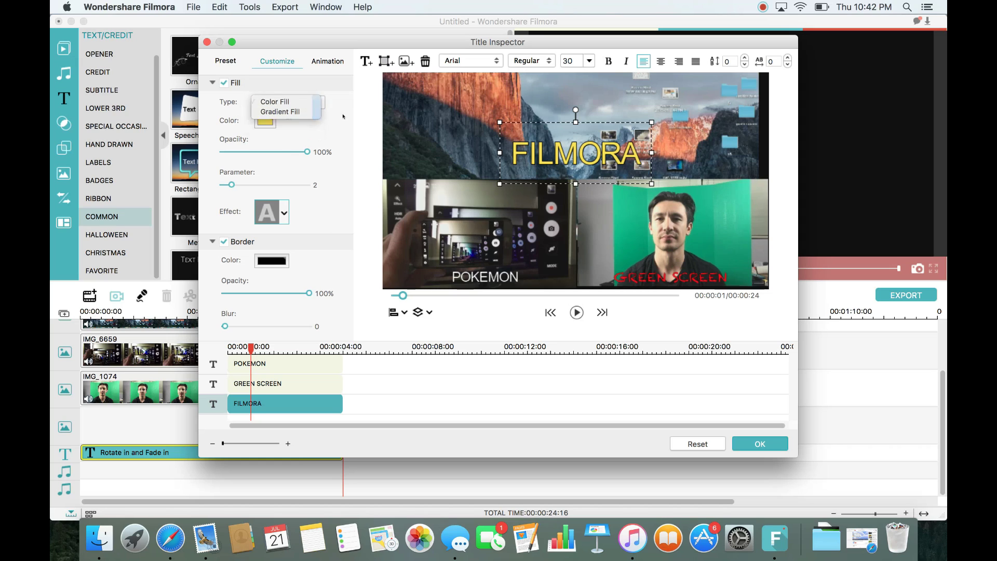
pyautogui.click(274, 102)
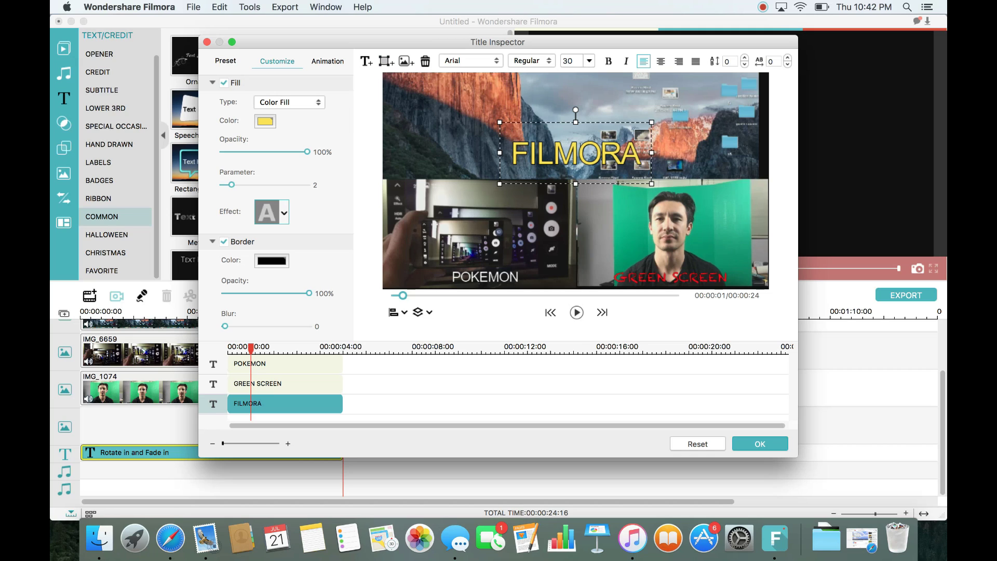
# - Apply the Rich Tick animation to the FILMORA text and accept the title changes
pyautogui.click(330, 63)
pyautogui.scroll(-10, 348, 311)
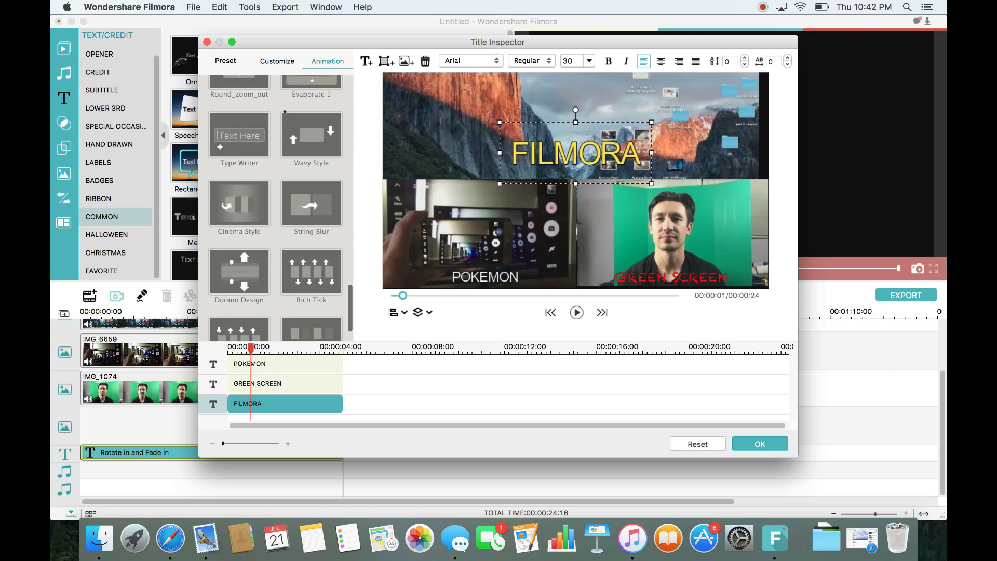
pyautogui.click(311, 271)
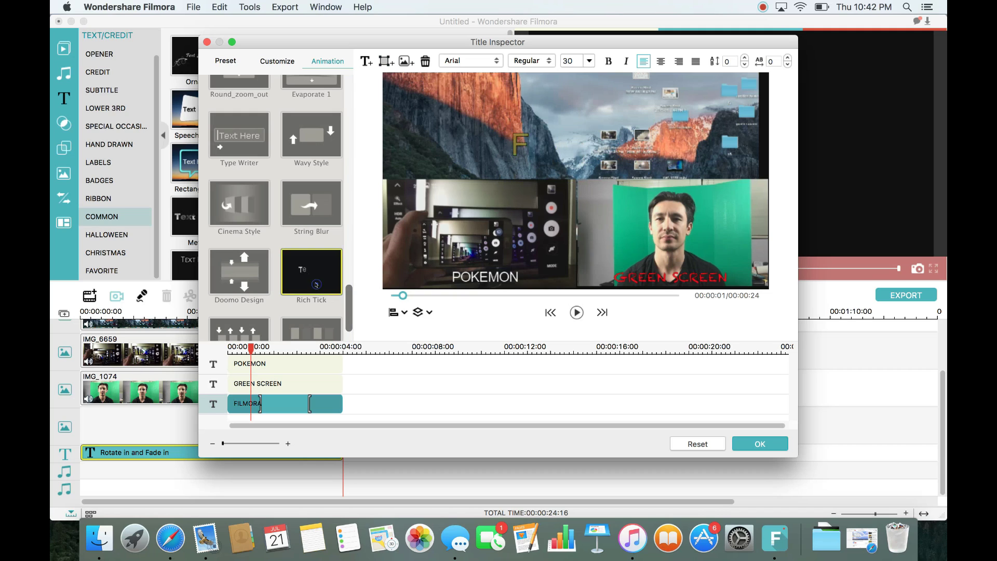
pyautogui.click(394, 295)
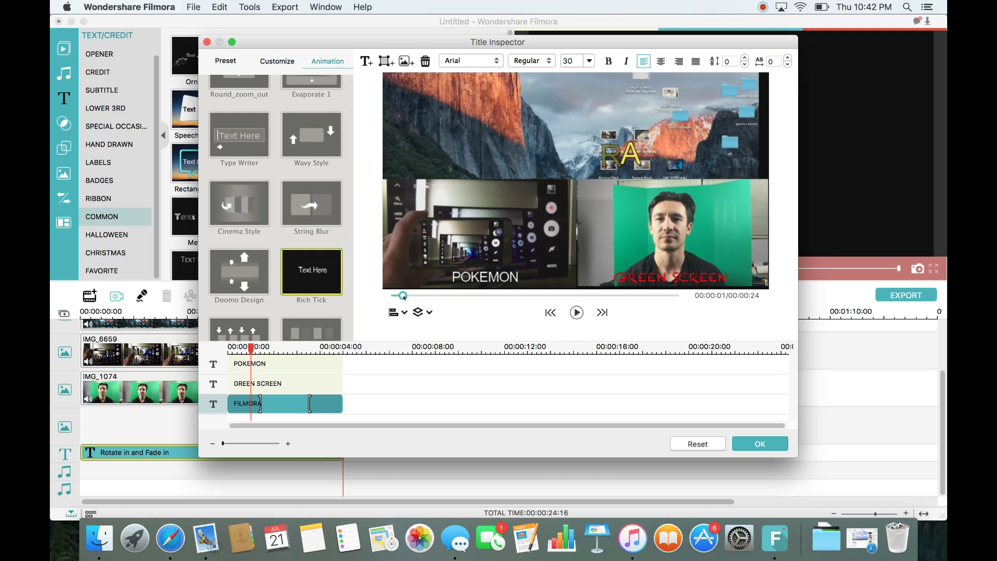
pyautogui.click(749, 440)
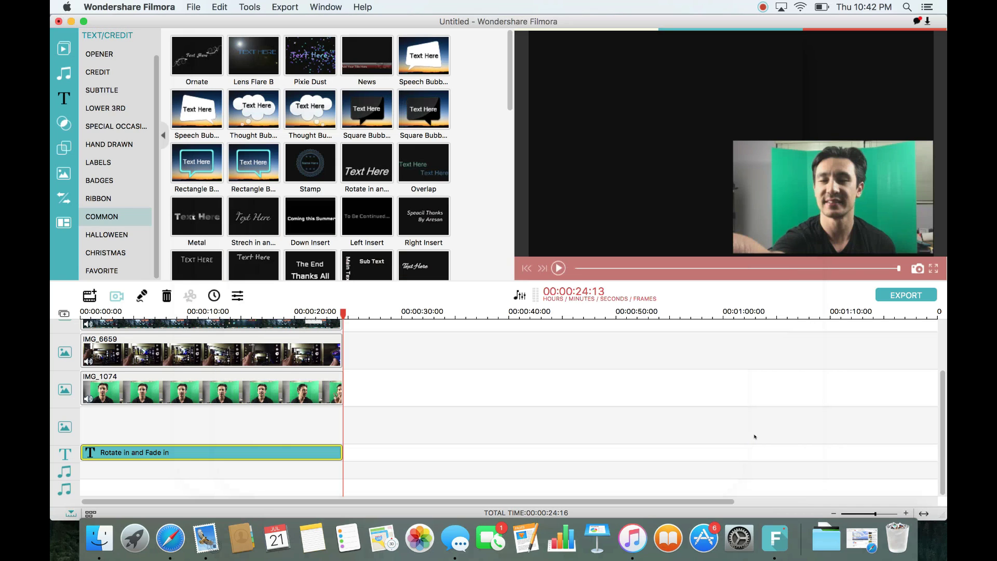
# - Play the split screen from the start to check the three animated labels, and pause after about four seconds
pyautogui.click(558, 268)
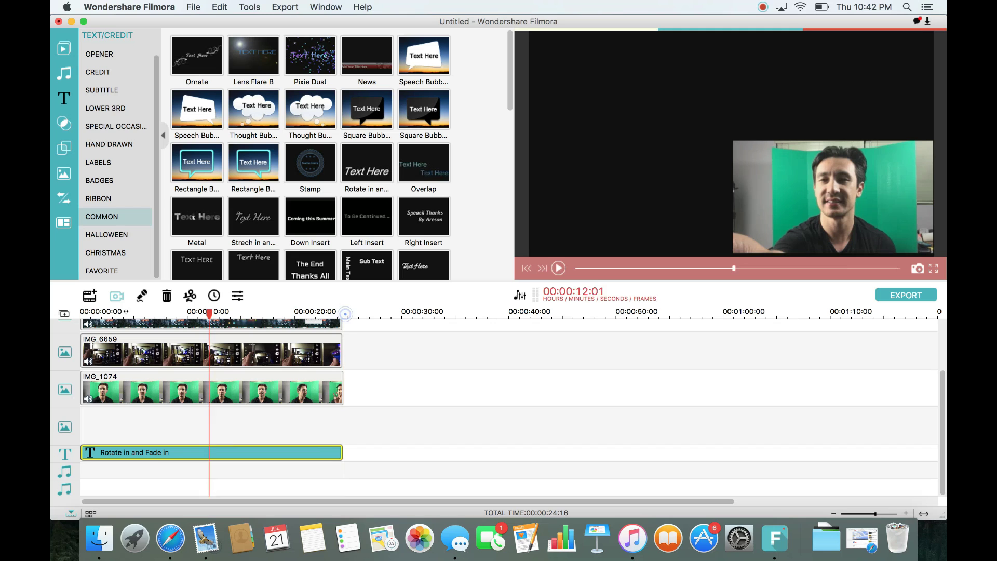
pyautogui.click(558, 268)
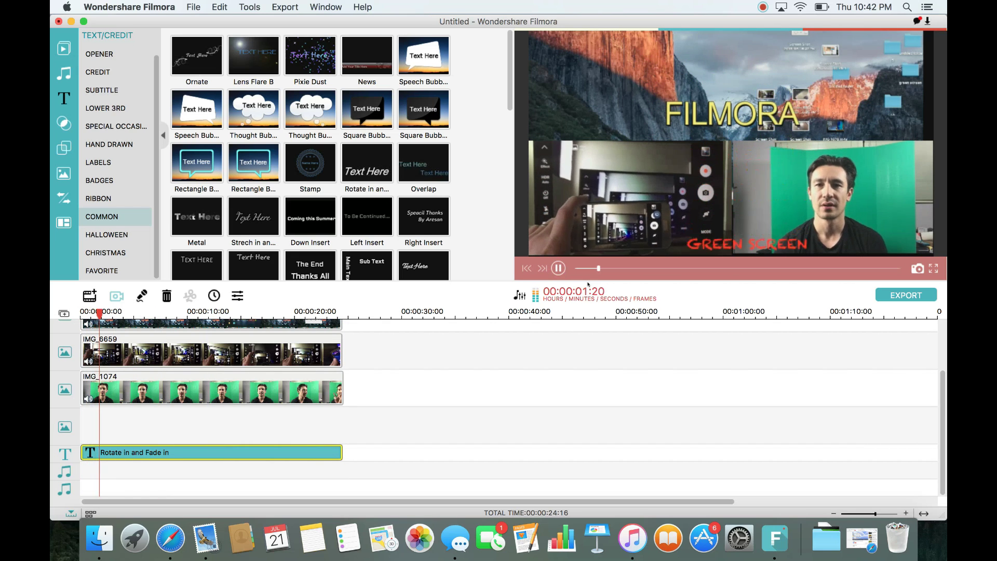
pyautogui.click(558, 268)
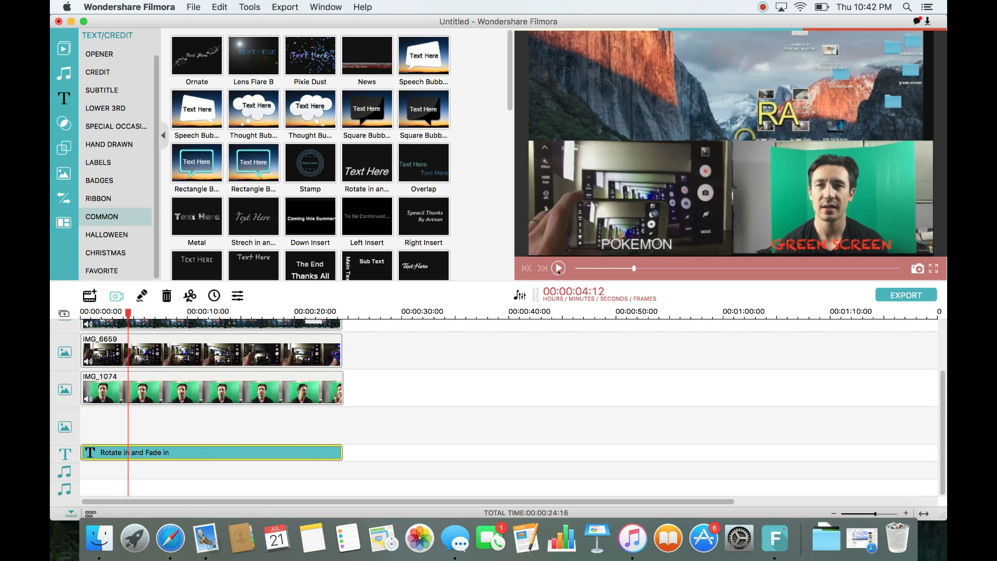